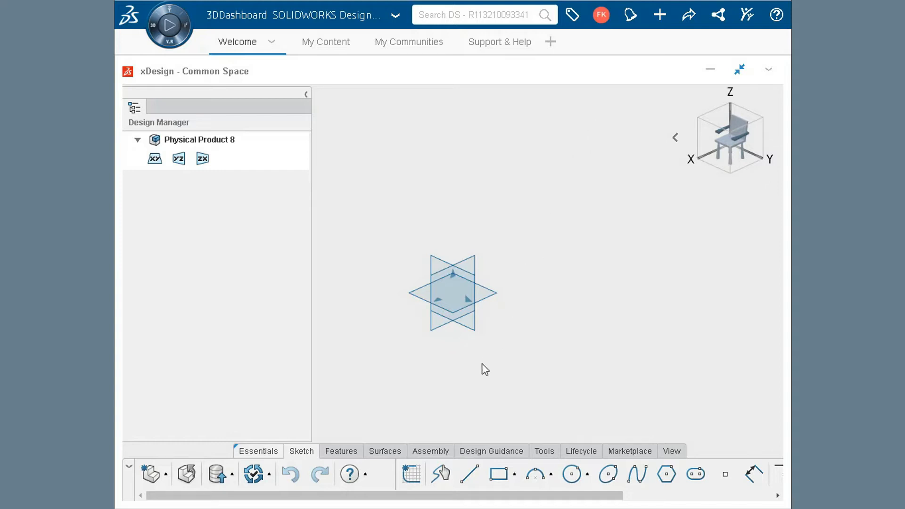
Search for "housing" and insert the existing HOUSING physical product as the first component of the assembly
click(436, 452)
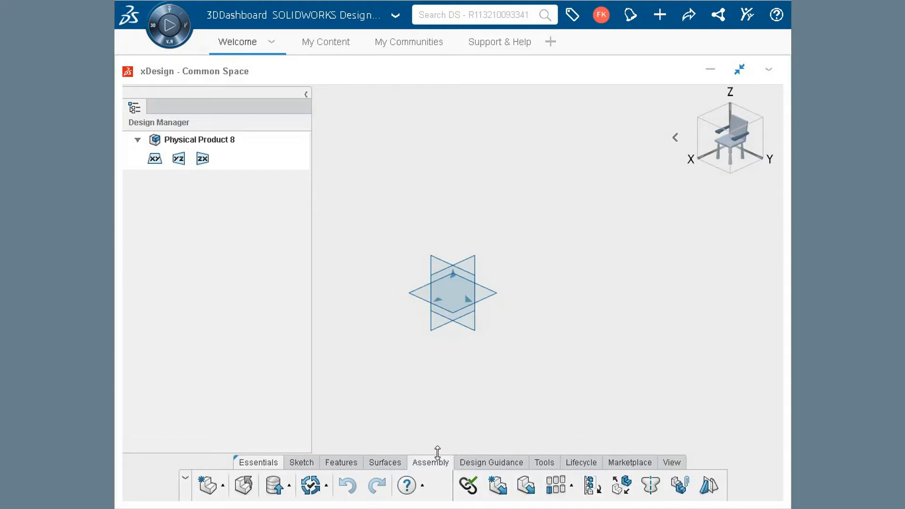
click(527, 491)
click(448, 15)
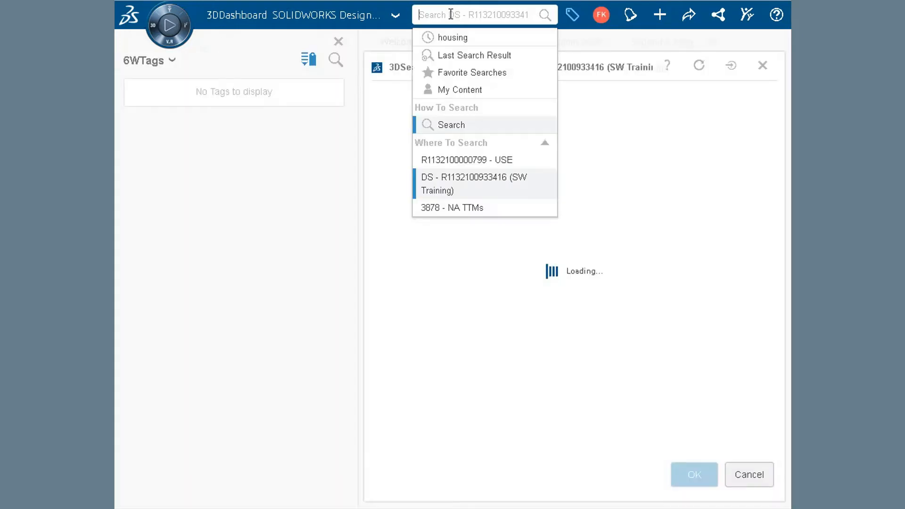
click(452, 37)
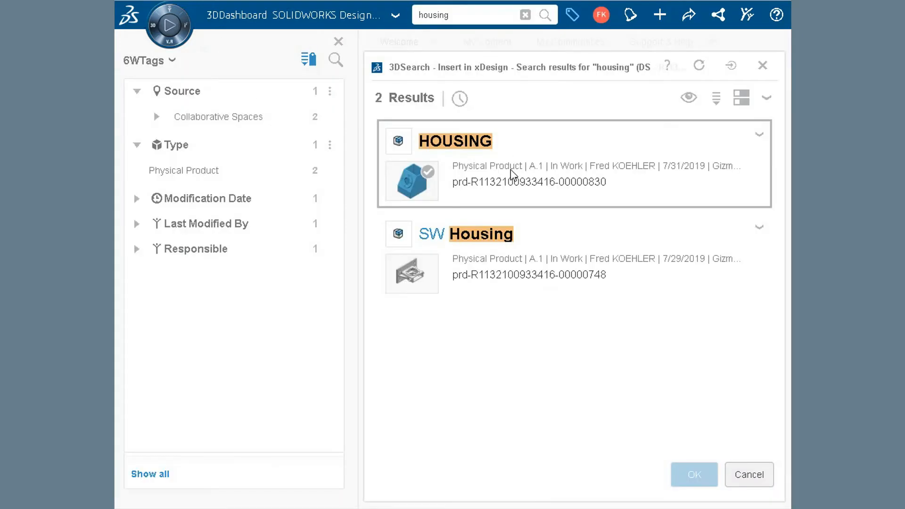
click(513, 175)
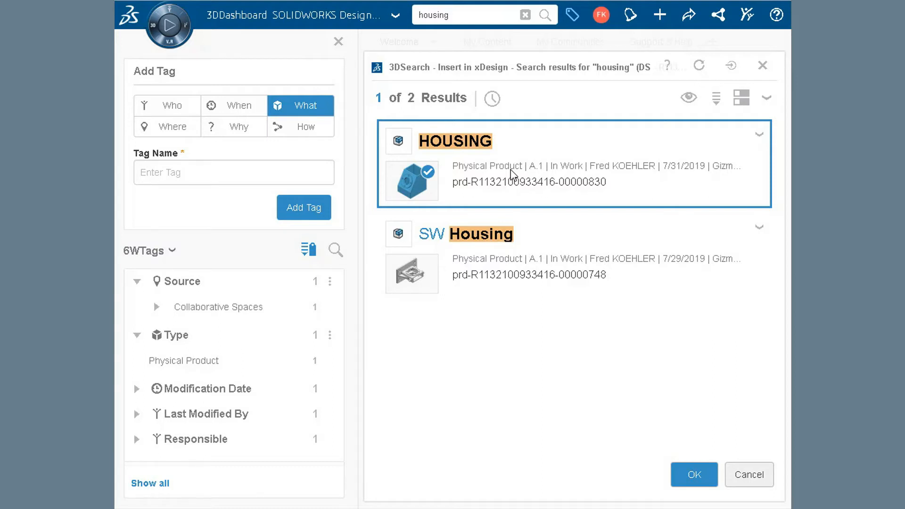
click(693, 475)
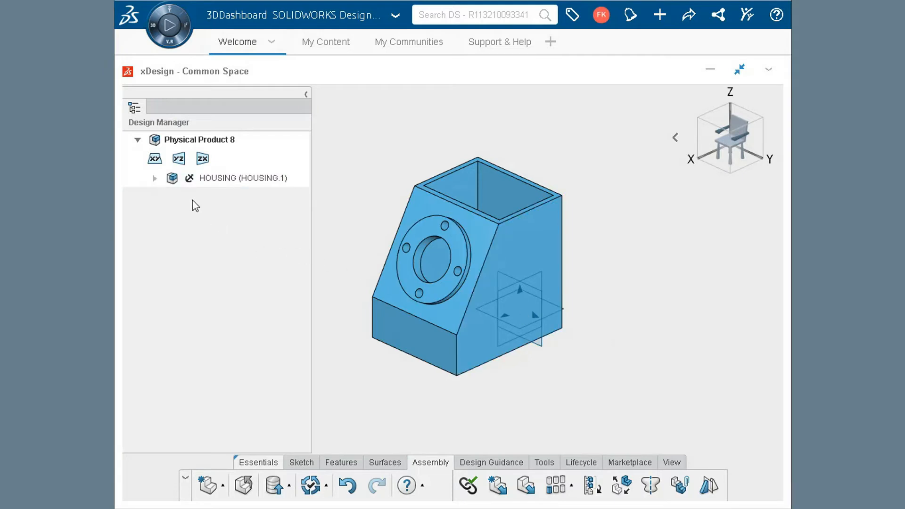
Review the list of sketches and features that make up the inserted HOUSING component
click(154, 179)
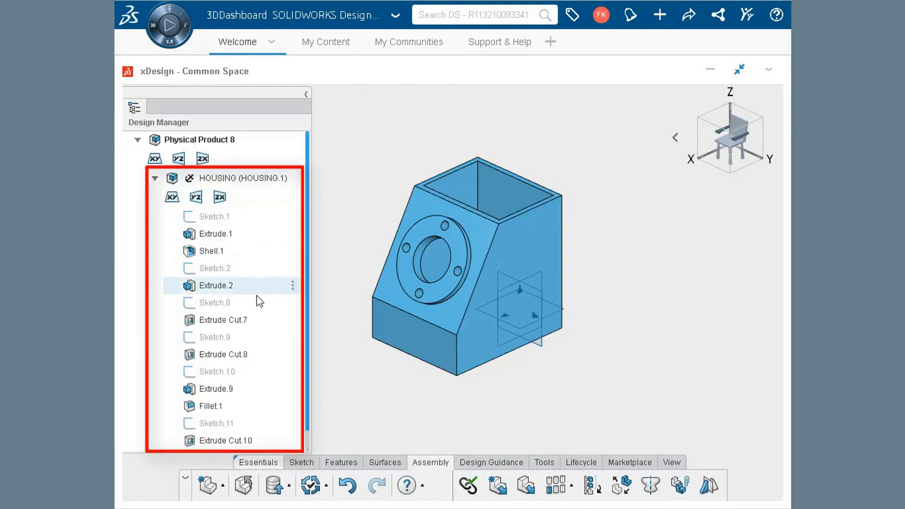
scroll(259, 302, down, 1)
scroll(259, 302, up, 1)
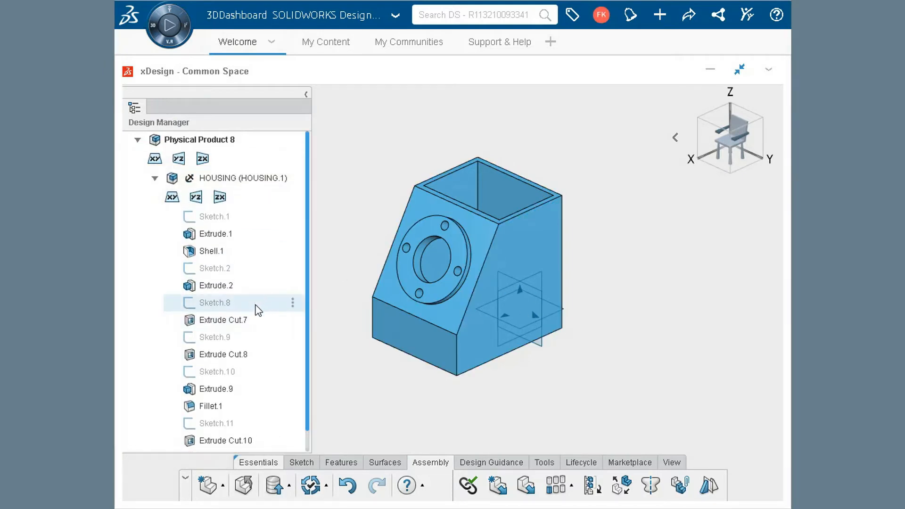
click(154, 179)
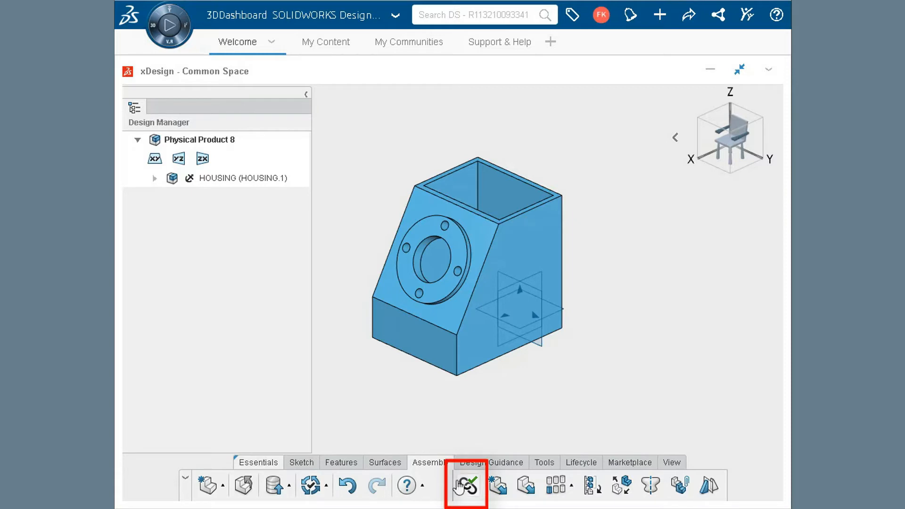
Turn on linking to external references and insert a new empty component into the assembly, made active for editing
click(468, 490)
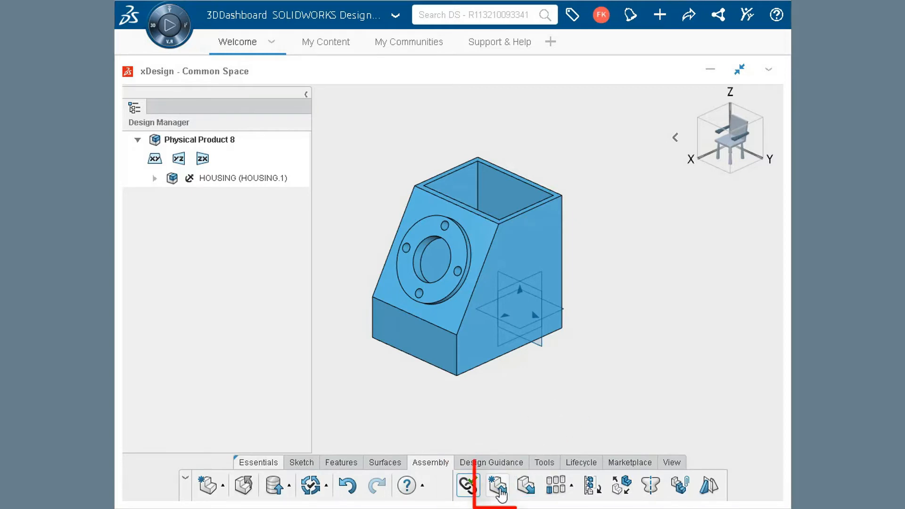
click(499, 488)
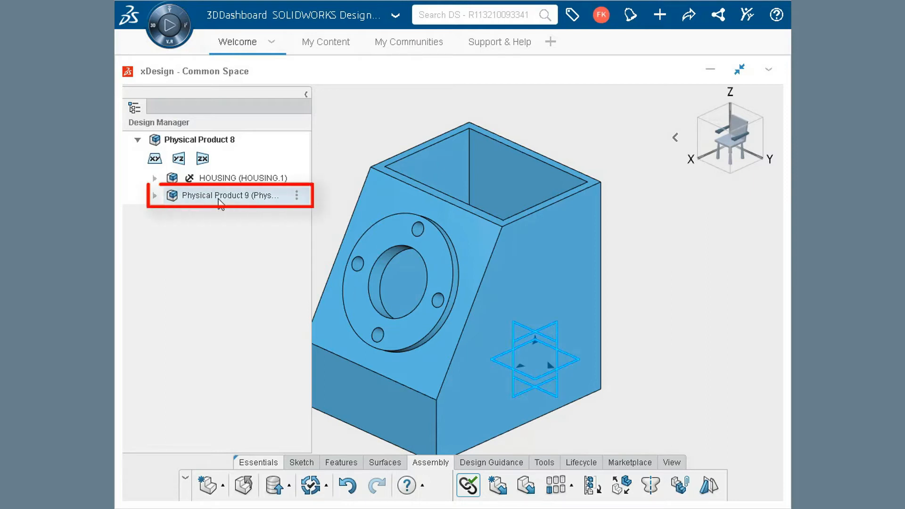
double_click(225, 198)
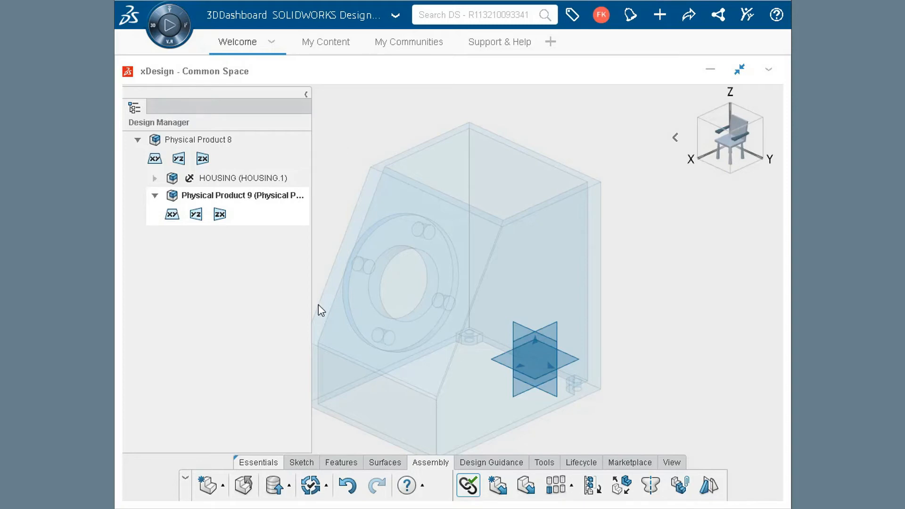
Start a sketch in the new component on the face of the housing's round flange
click(302, 463)
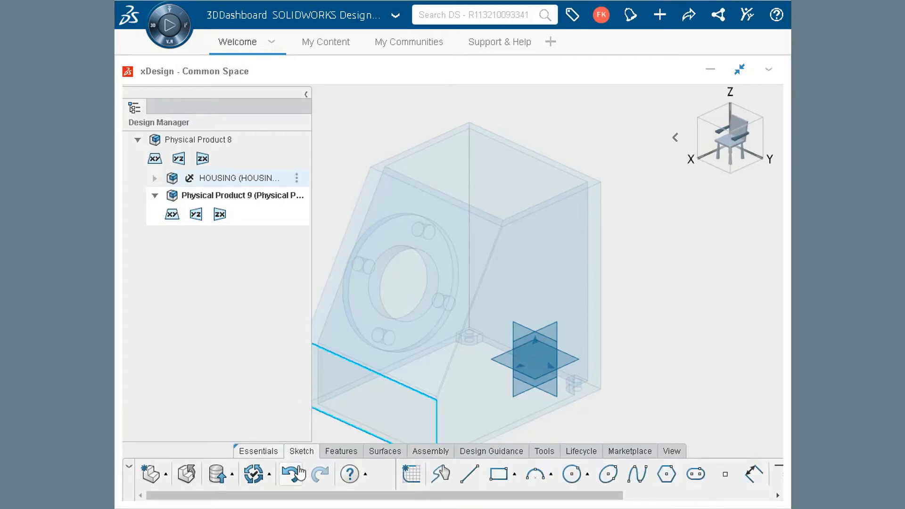
click(411, 474)
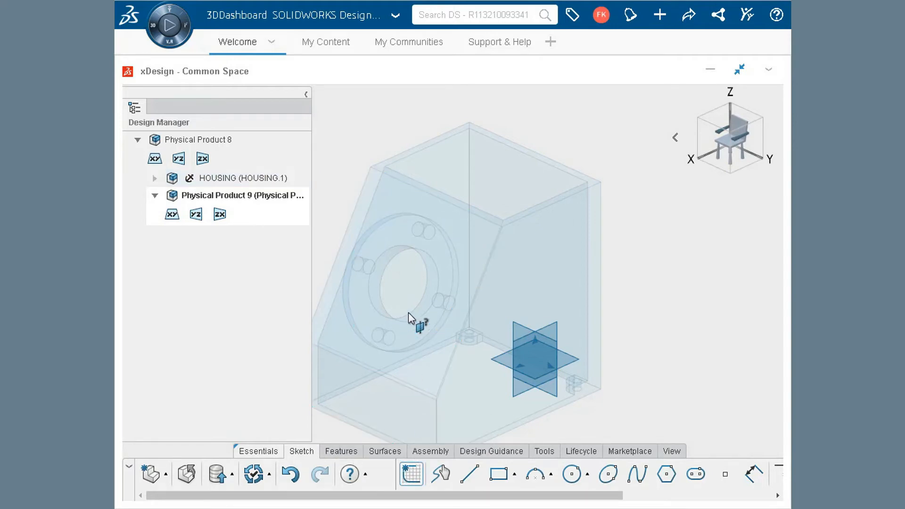
click(443, 262)
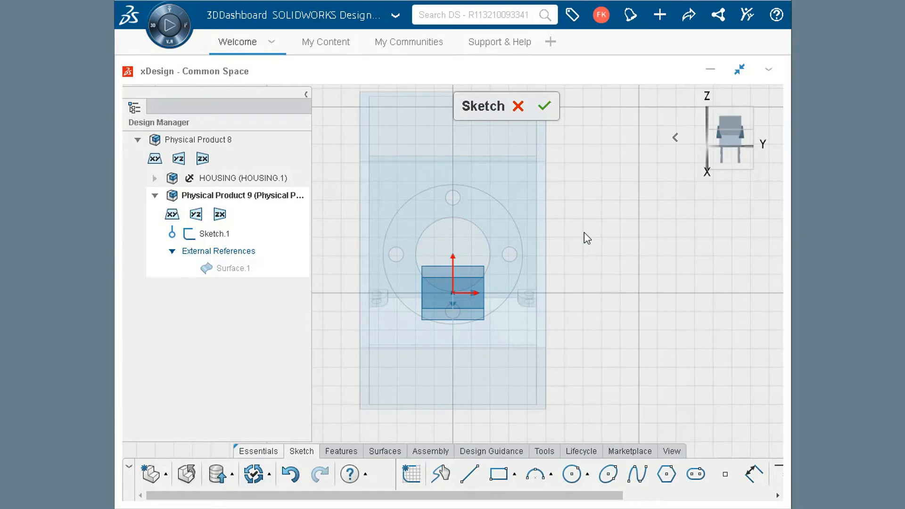
Convert the flange face's edges into sketch entities and change the large central circle to construction geometry
click(715, 496)
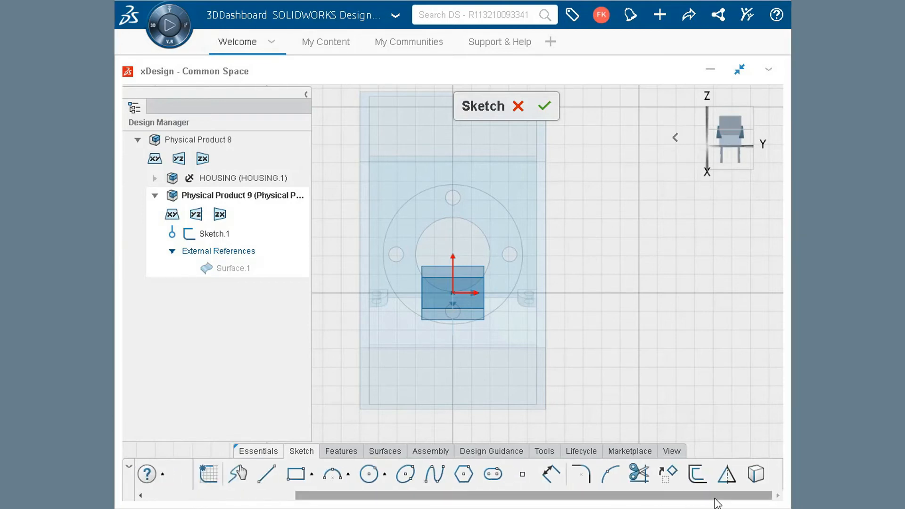
click(756, 475)
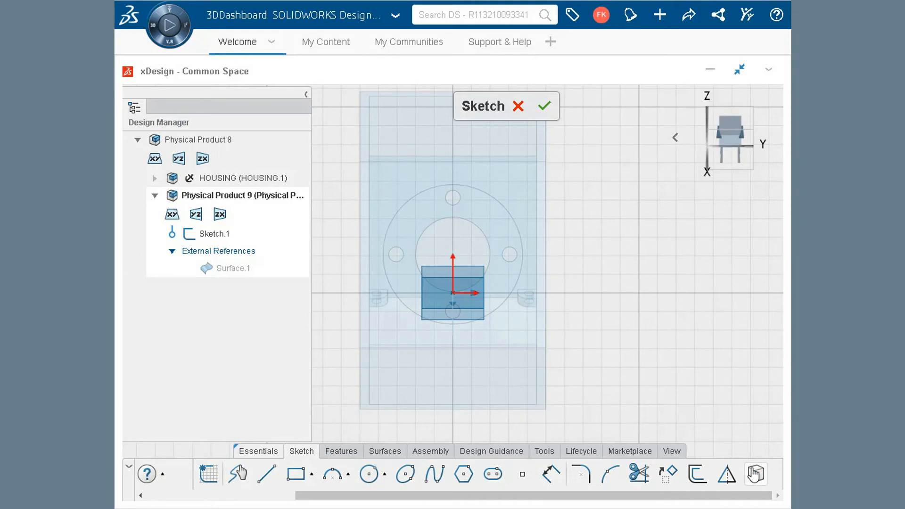
click(502, 231)
click(755, 475)
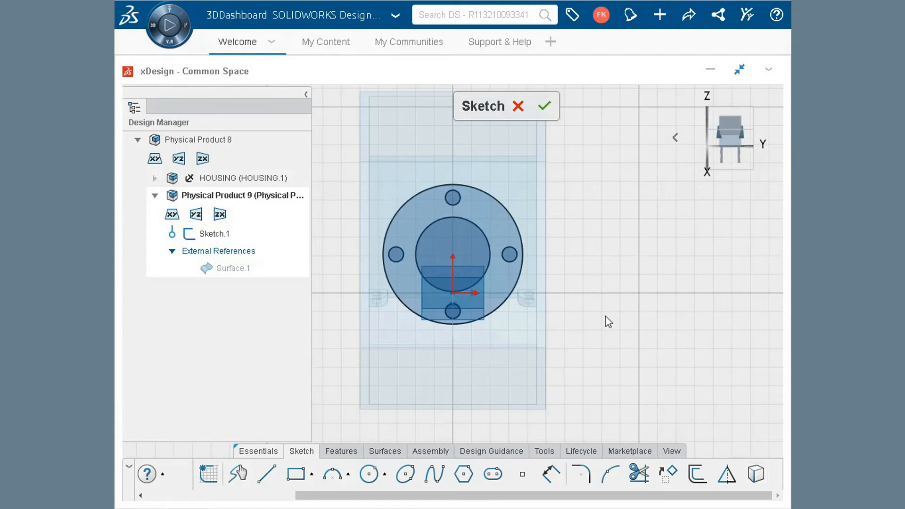
click(479, 230)
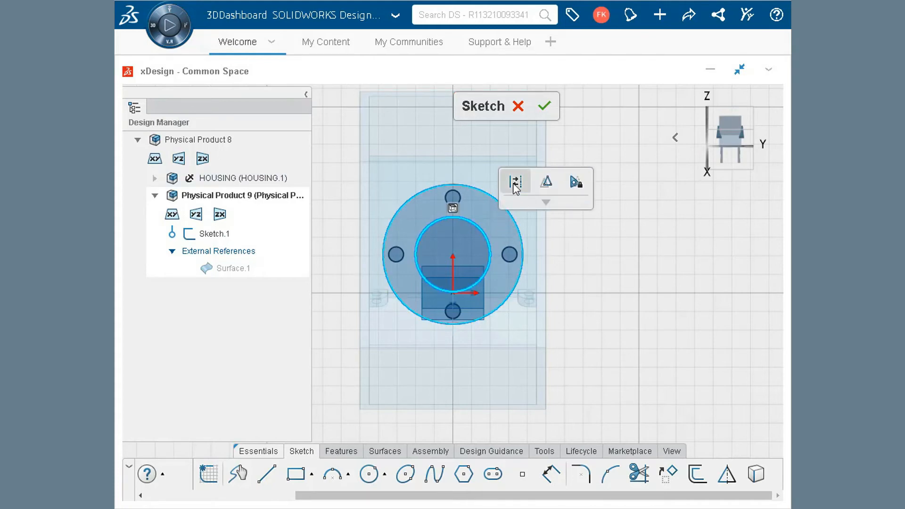
click(515, 182)
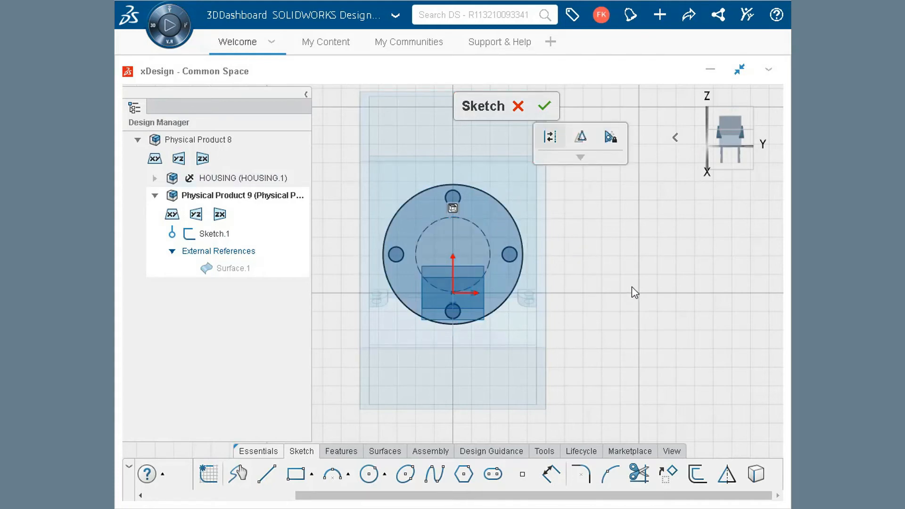
Extrude the flange profile with its four bolt holes as a blind 5 mm solid in one direction
click(667, 141)
click(602, 138)
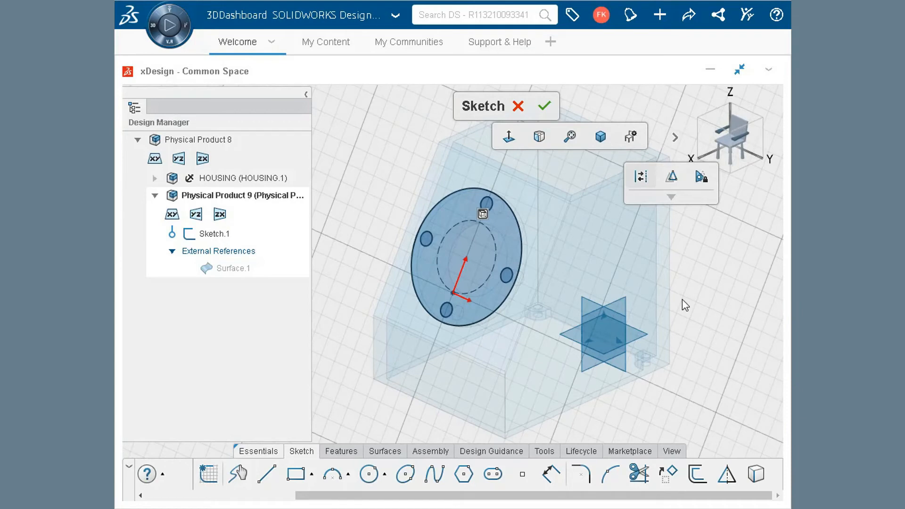
click(357, 454)
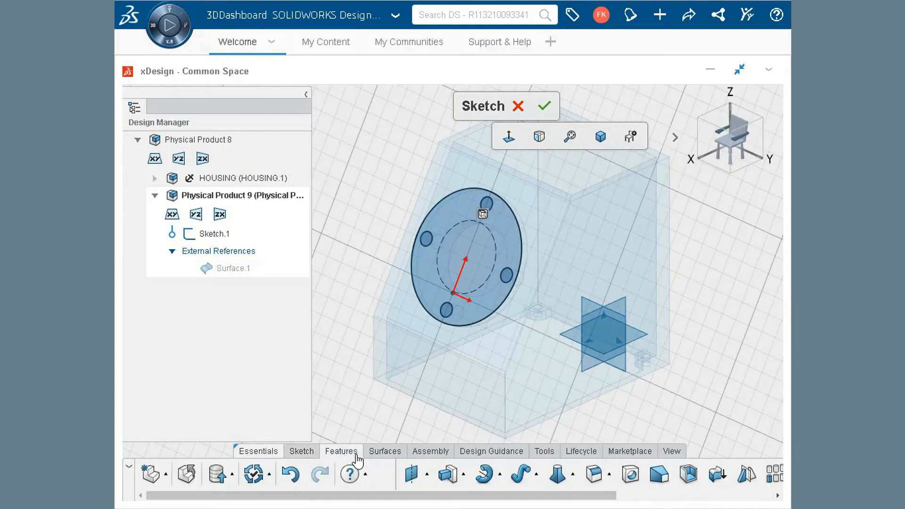
click(447, 474)
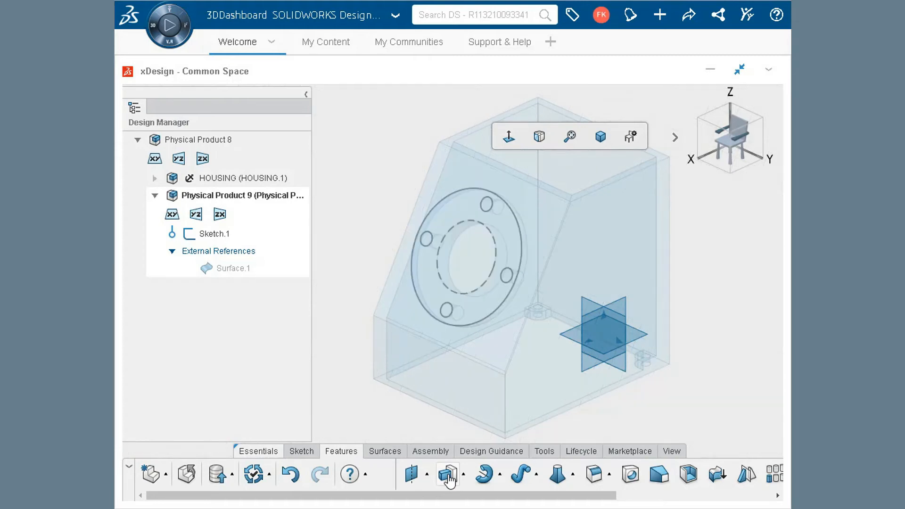
click(649, 341)
text(35)
click(649, 340)
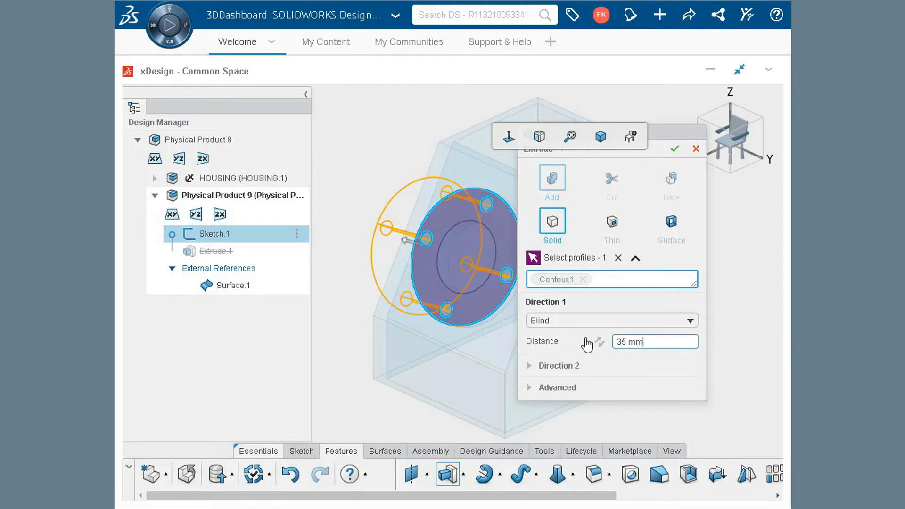
click(647, 342)
text(5)
click(679, 371)
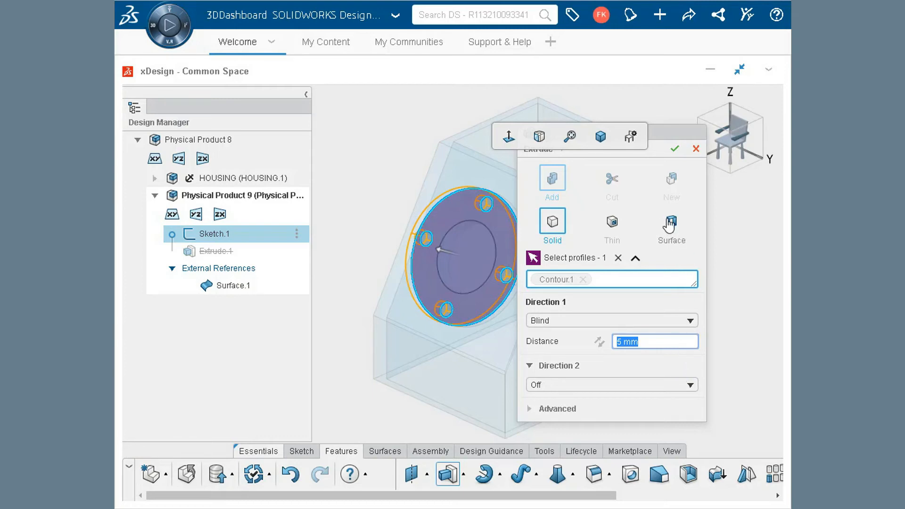
click(675, 147)
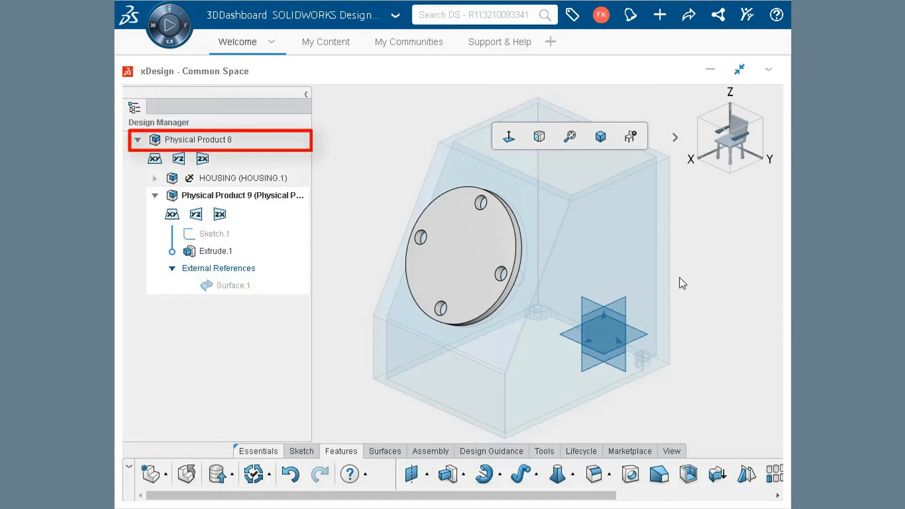
Return to editing the top-level assembly and rename the new component as Cover
double_click(206, 141)
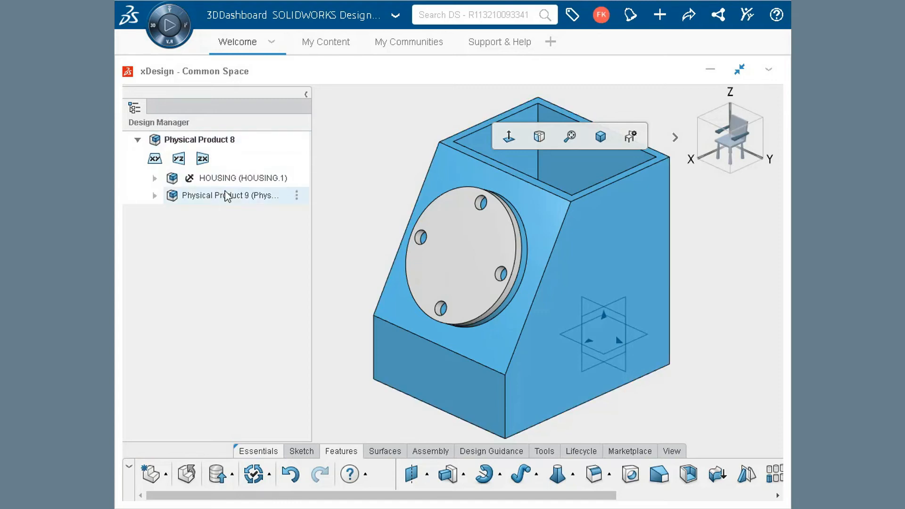
double_click(301, 200)
text(Cover)
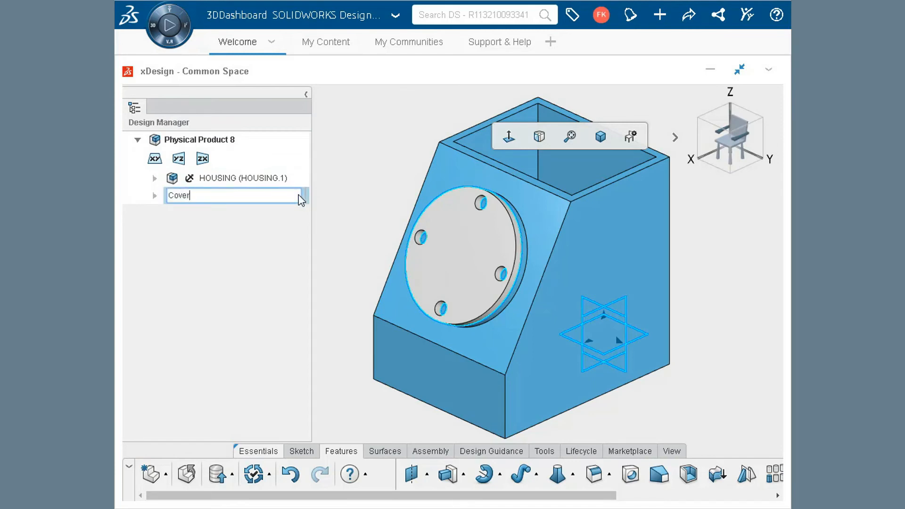
click(365, 179)
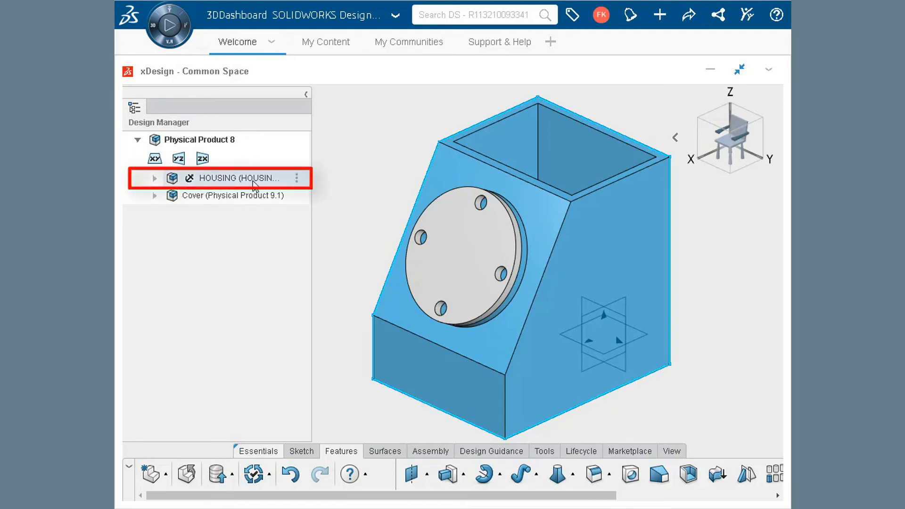
Set the flange circle's diameter in Sketch.2 of the HOUSING component to 95 mm and update the top-level assembly
double_click(255, 183)
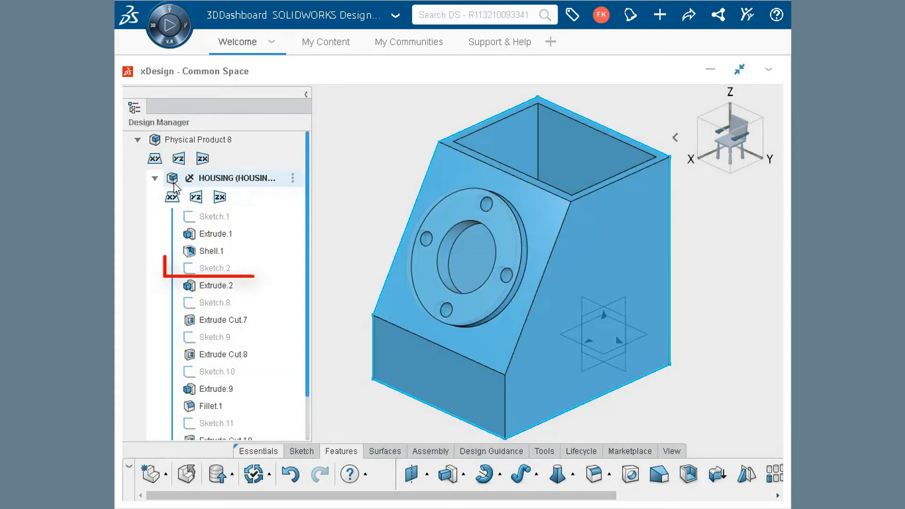
double_click(215, 272)
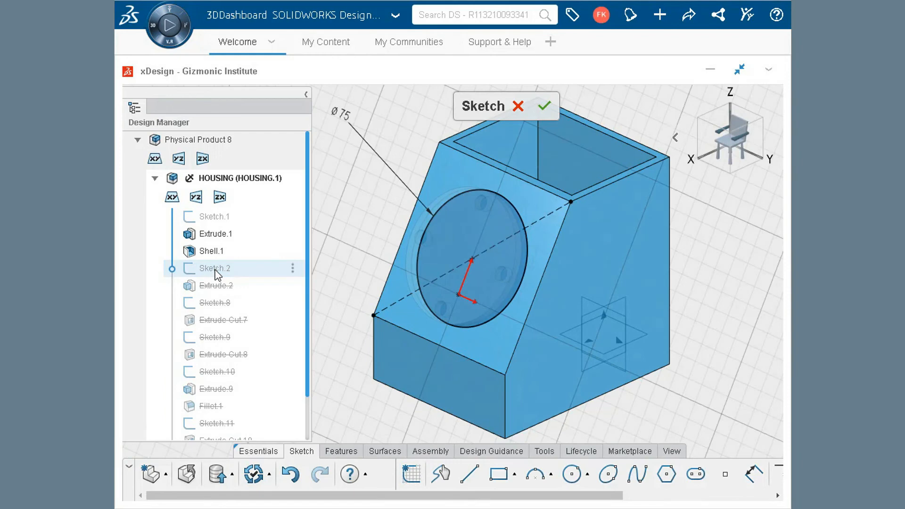
double_click(345, 121)
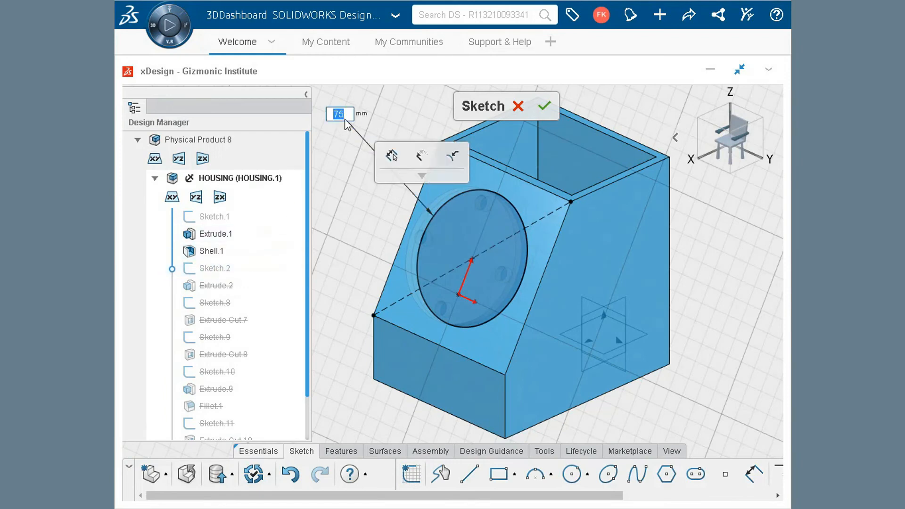
text(95)
key(Return)
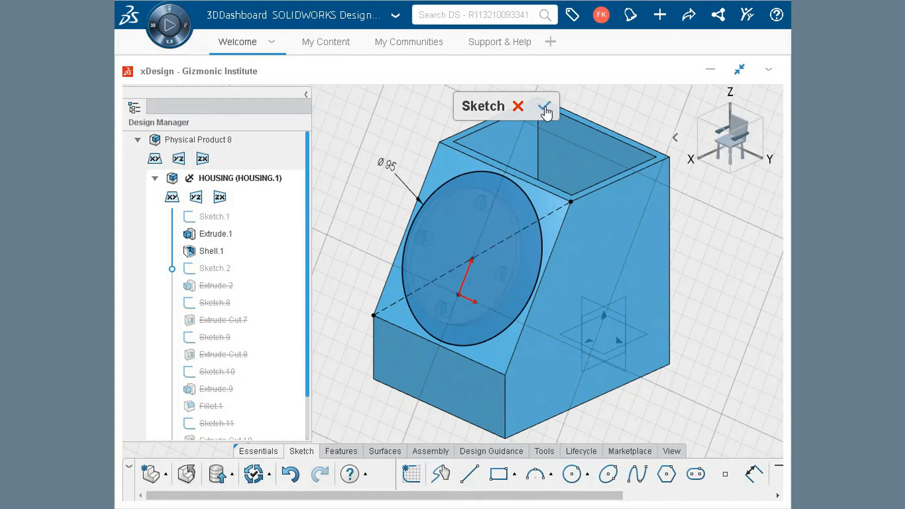
click(545, 108)
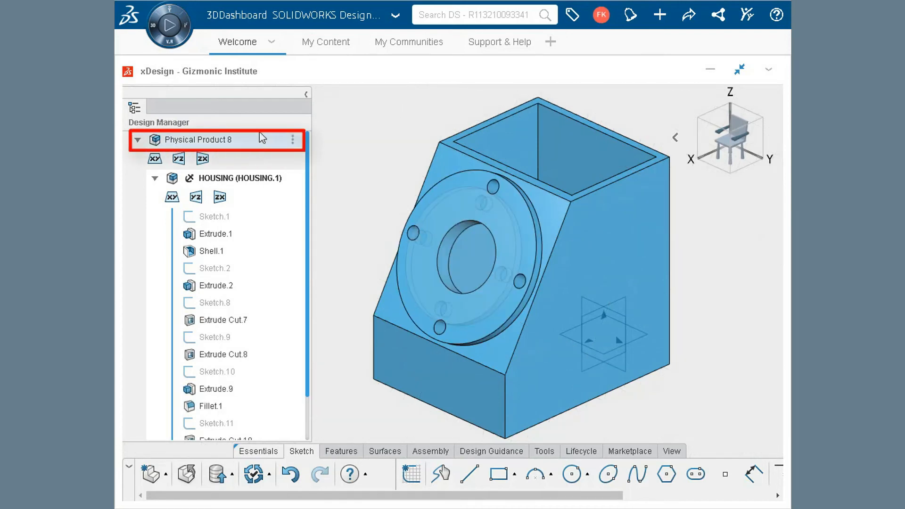
double_click(238, 139)
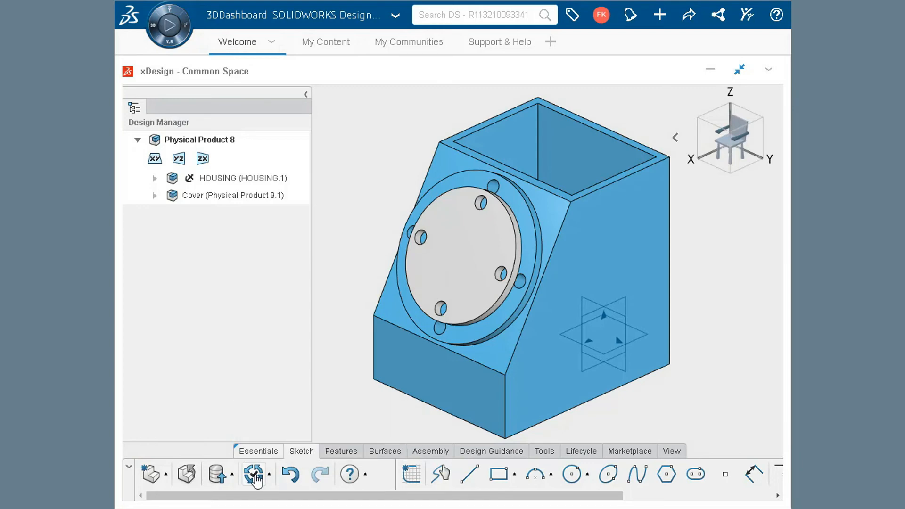
click(255, 475)
Rename the top-level assembly as Hsg Assembly
double_click(297, 139)
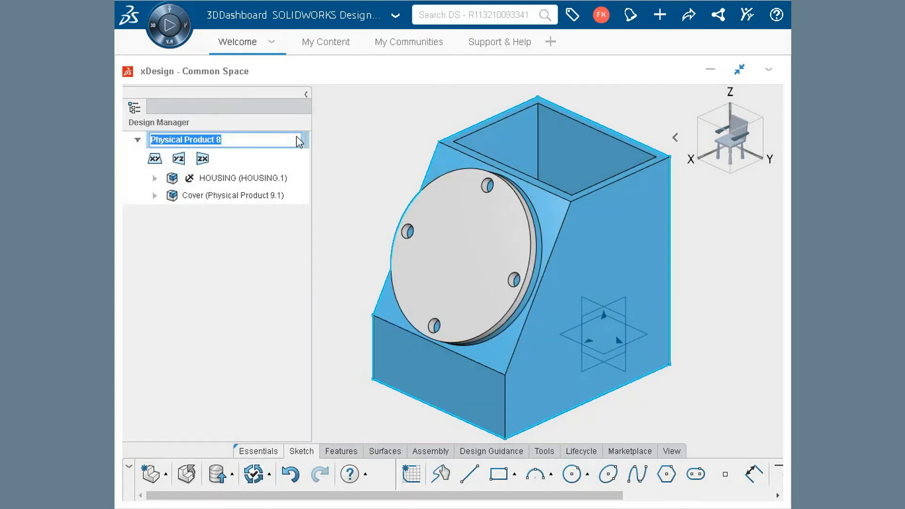
text(Hsg Assembly)
key(Return)
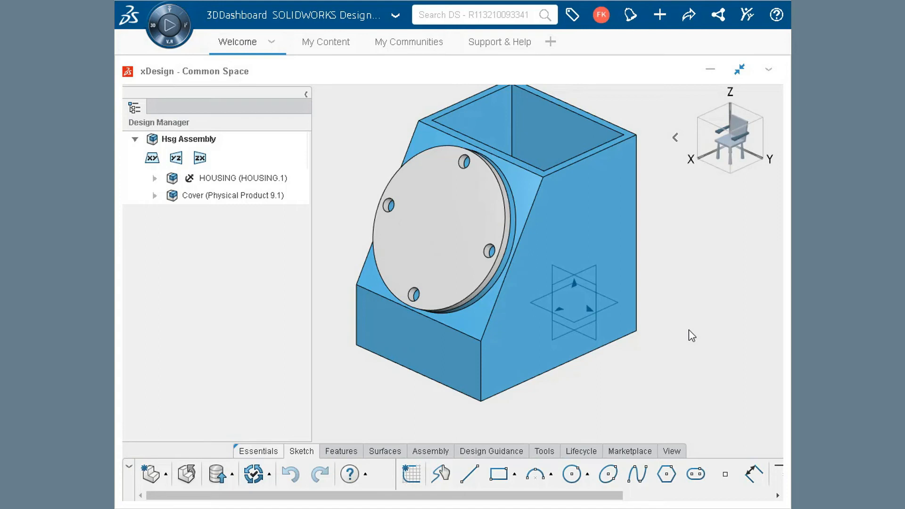
Sketch a rectangle around the housing outline on the housing's bottom face, with each side dimensioned 25 mm from the adjacent housing edge
click(438, 452)
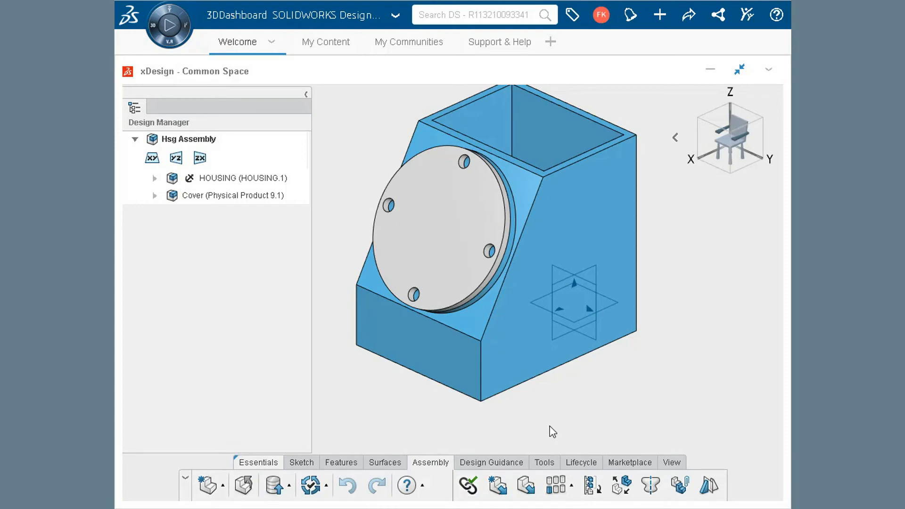
mouse_move(624, 422)
middle_down()
mouse_move(621, 296)
mouse_move(668, 254)
middle_up()
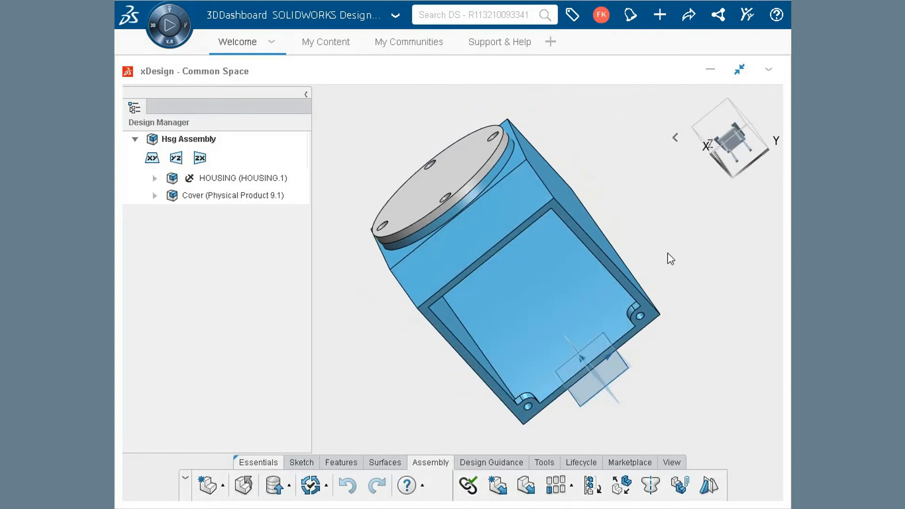
click(302, 463)
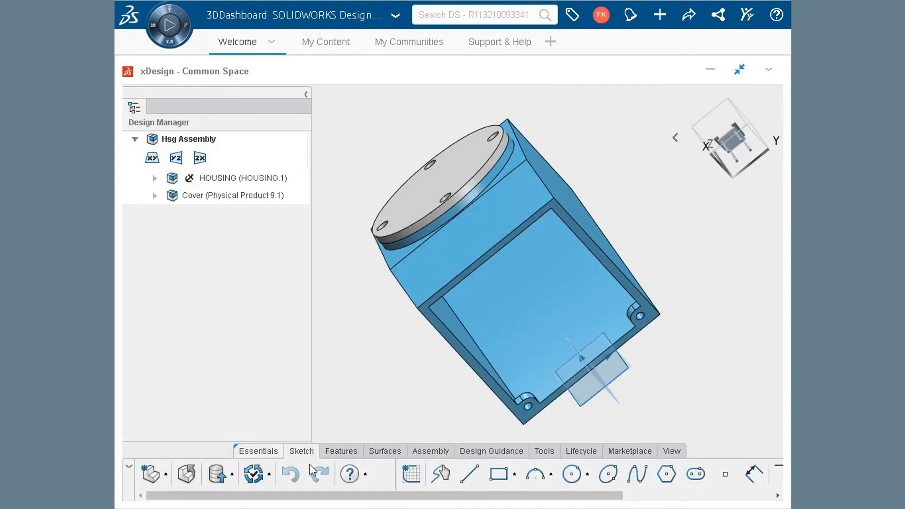
click(412, 474)
click(527, 421)
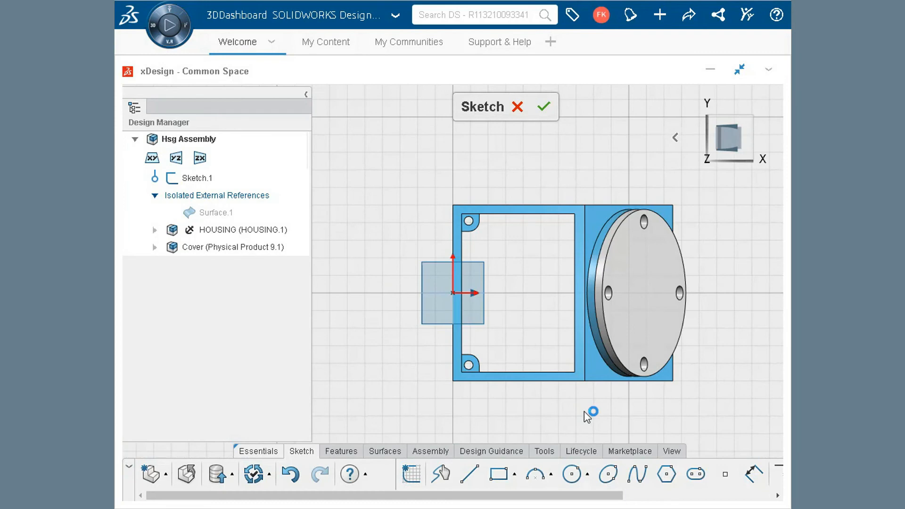
key(n)
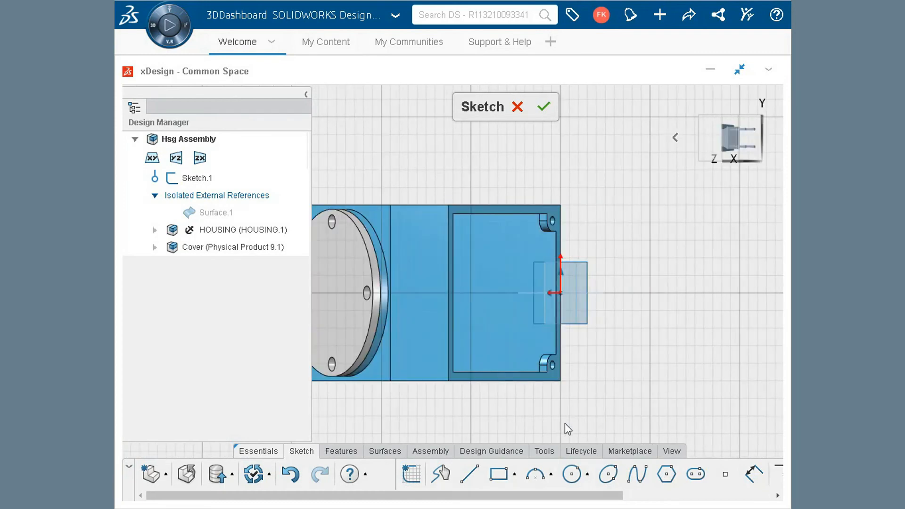
key(n)
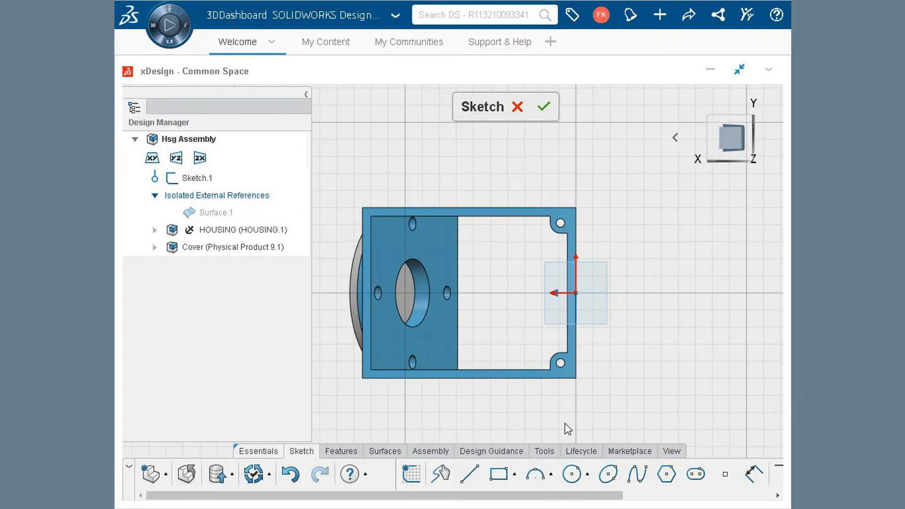
click(498, 474)
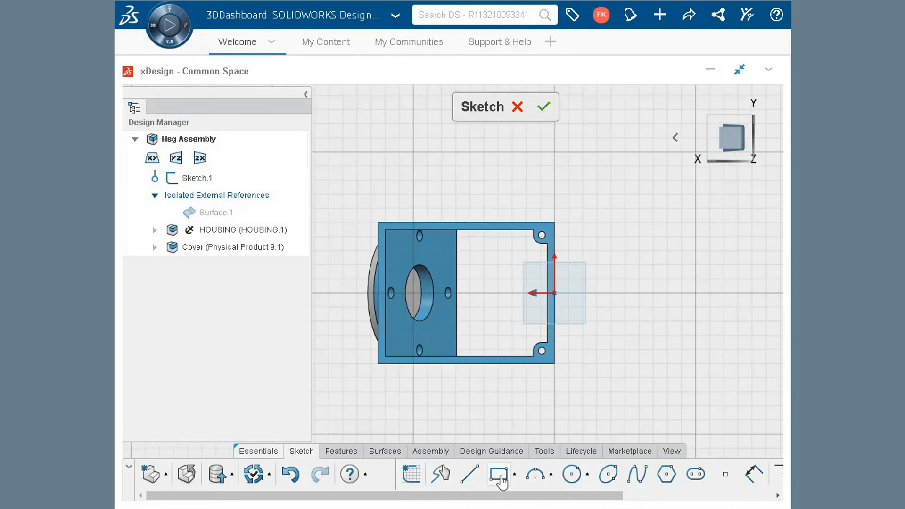
mouse_move(336, 190)
mouse_down()
mouse_move(552, 348)
mouse_move(631, 421)
mouse_move(602, 408)
mouse_up()
key(Escape)
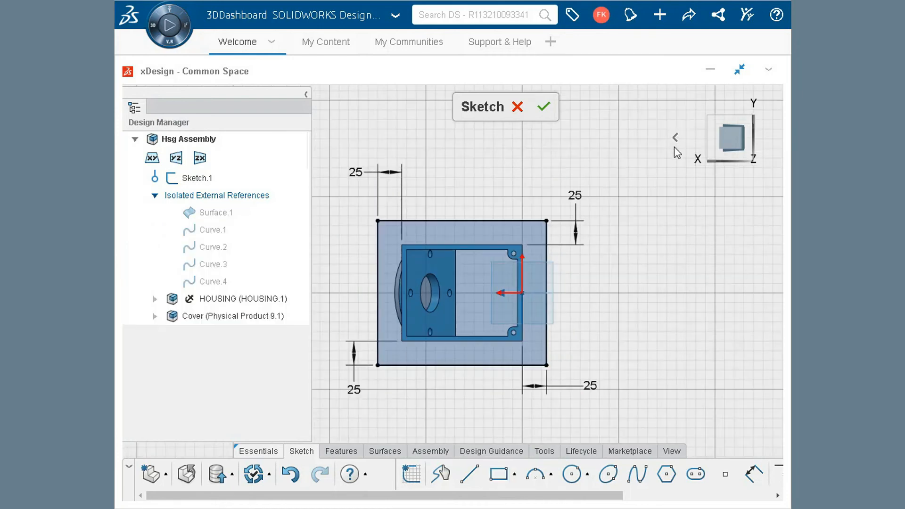
Extrude the rectangle as a blind 10 mm solid, with the direction flipped so the plate extends below the housing
click(675, 137)
click(601, 137)
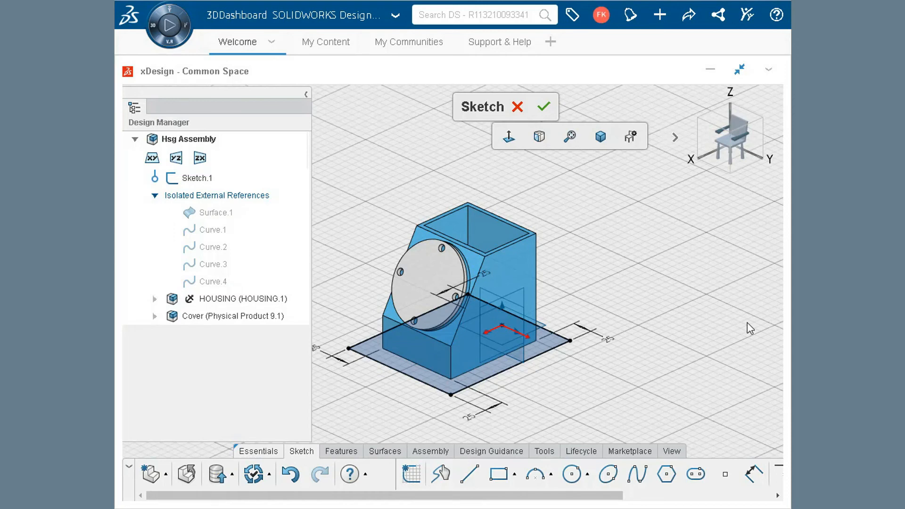
click(356, 456)
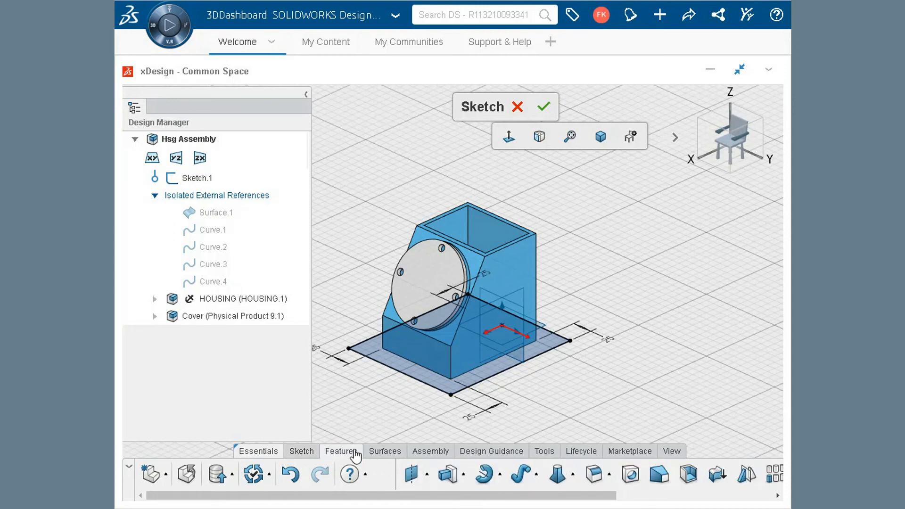
click(449, 476)
click(599, 342)
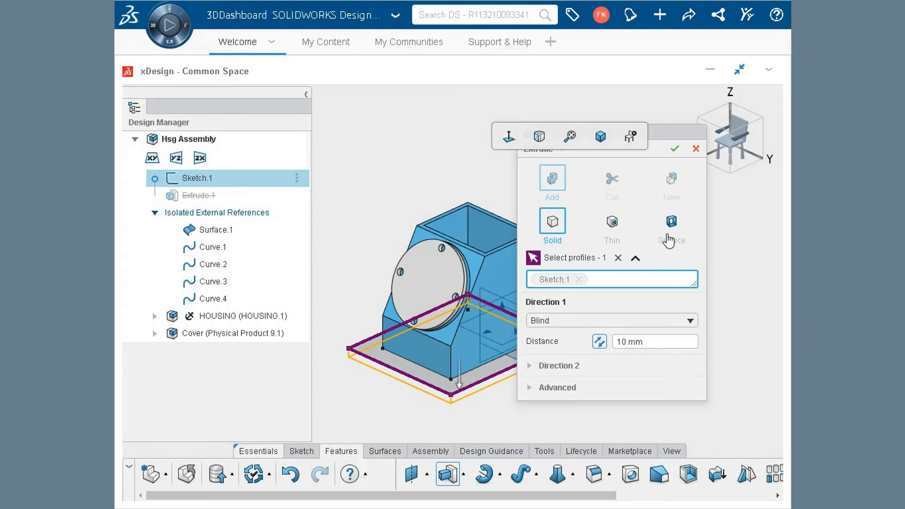
click(675, 150)
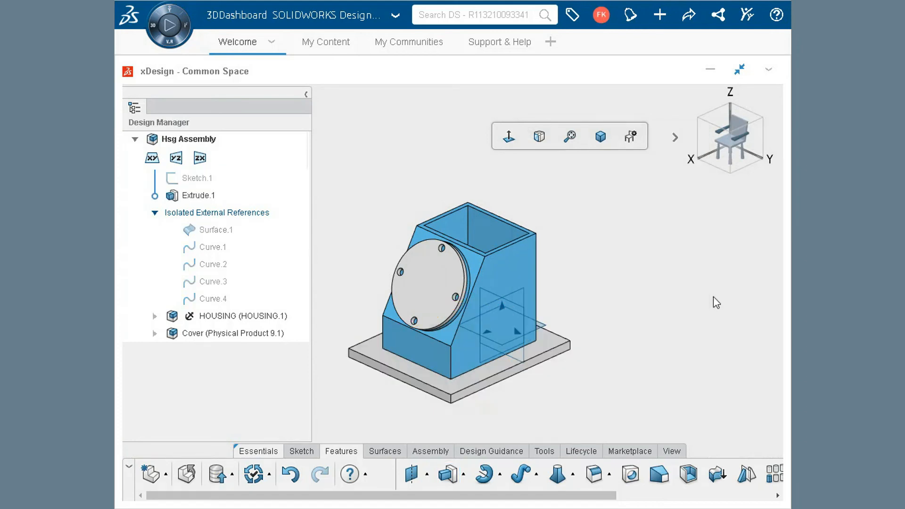
Start a sketch on the plate's top face and convert the edges of the housing's two corner mounting holes into sketch circles
click(730, 117)
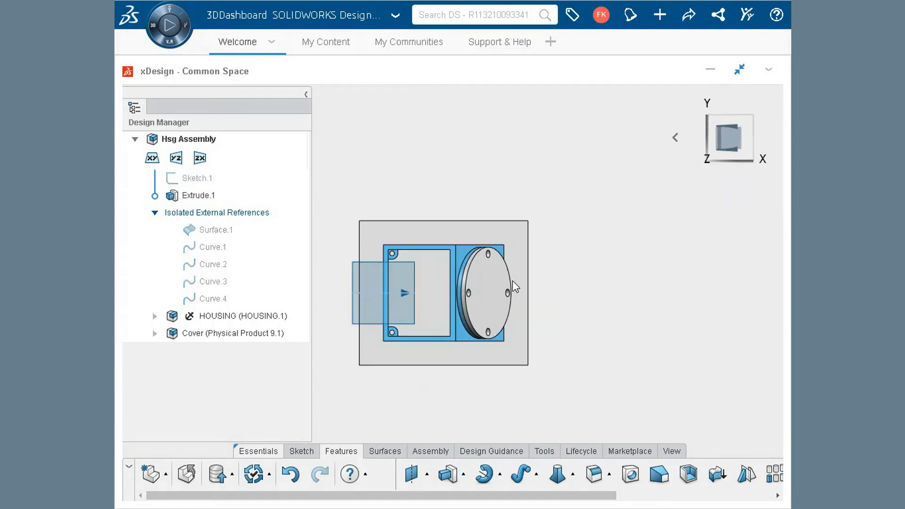
scroll(360, 328, up, 5)
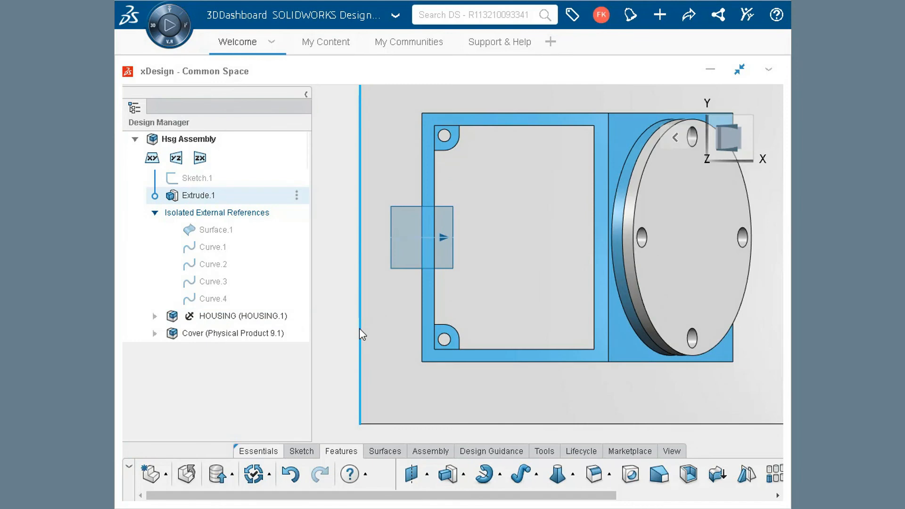
click(501, 253)
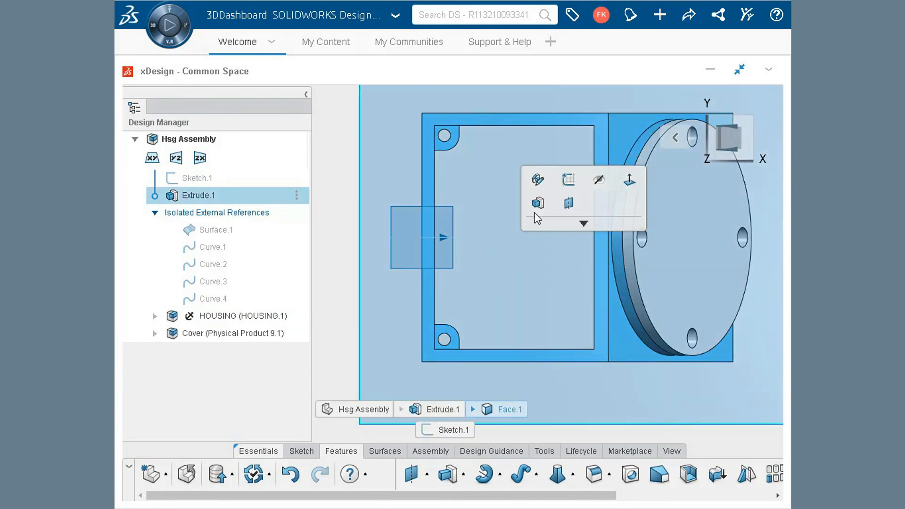
click(568, 179)
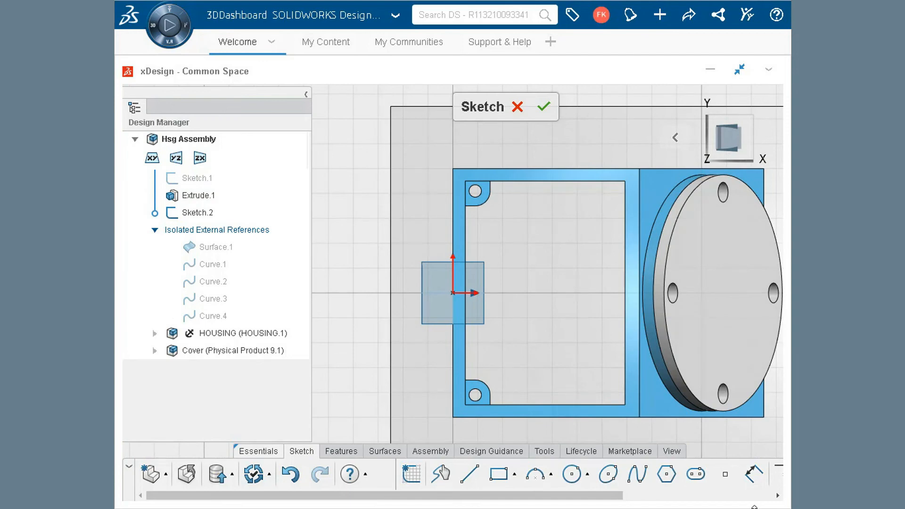
click(749, 496)
click(756, 475)
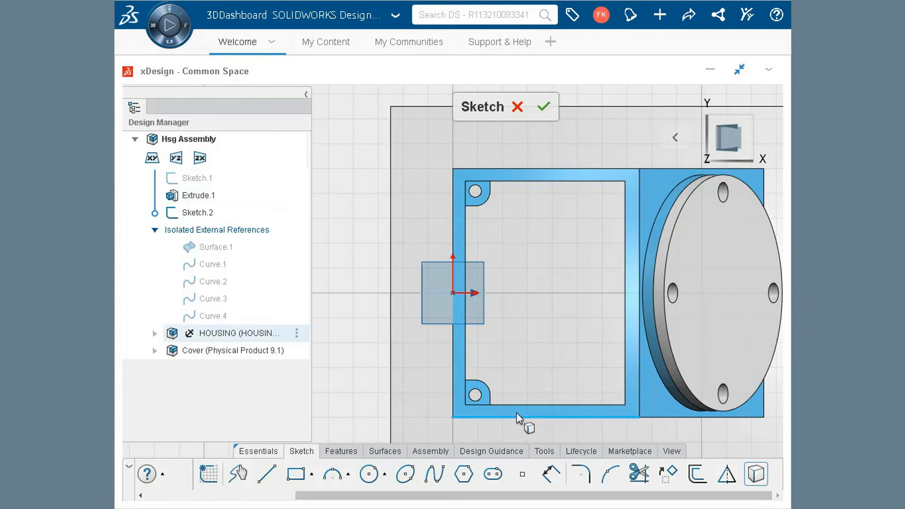
click(482, 394)
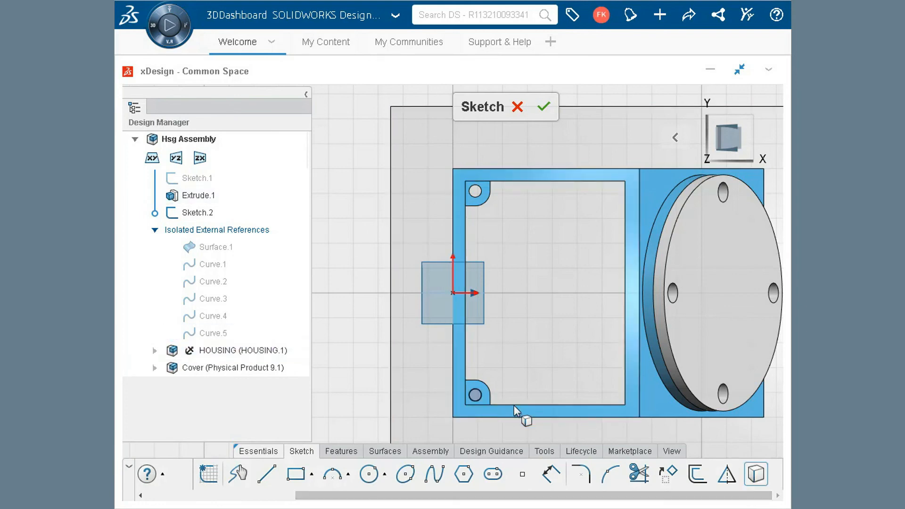
click(479, 197)
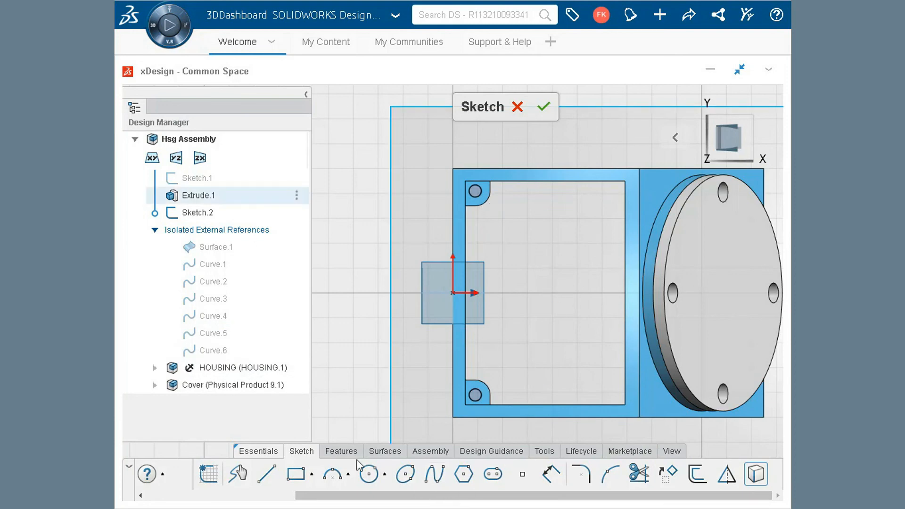
Cut the two converted circles through the plate with an Extrude Cut set to Through One Way
click(344, 452)
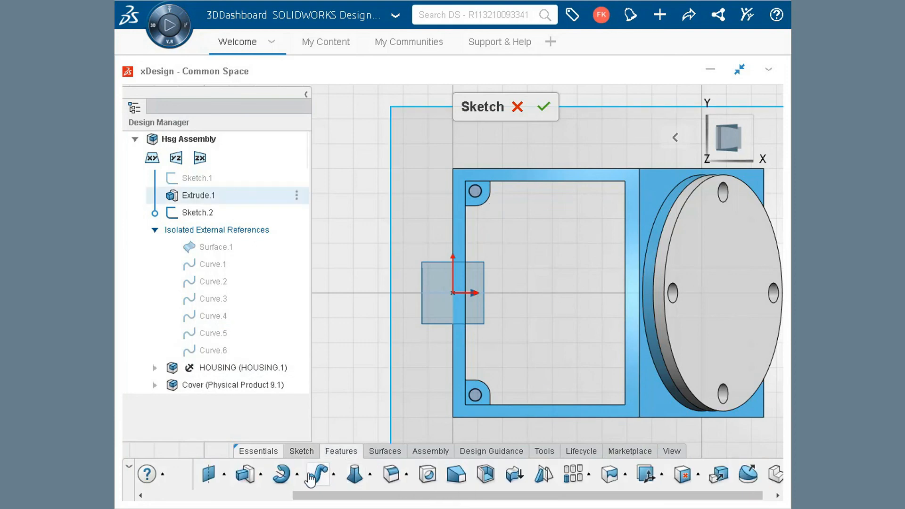
click(260, 475)
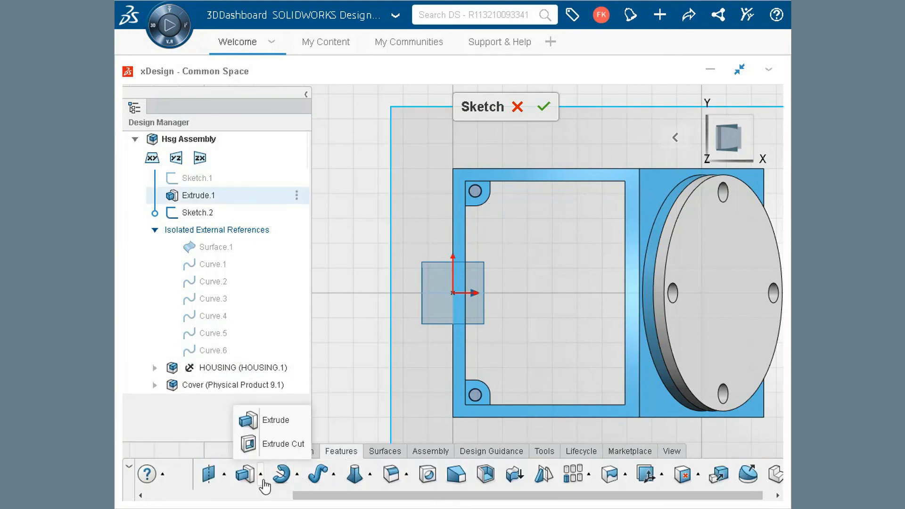
click(278, 449)
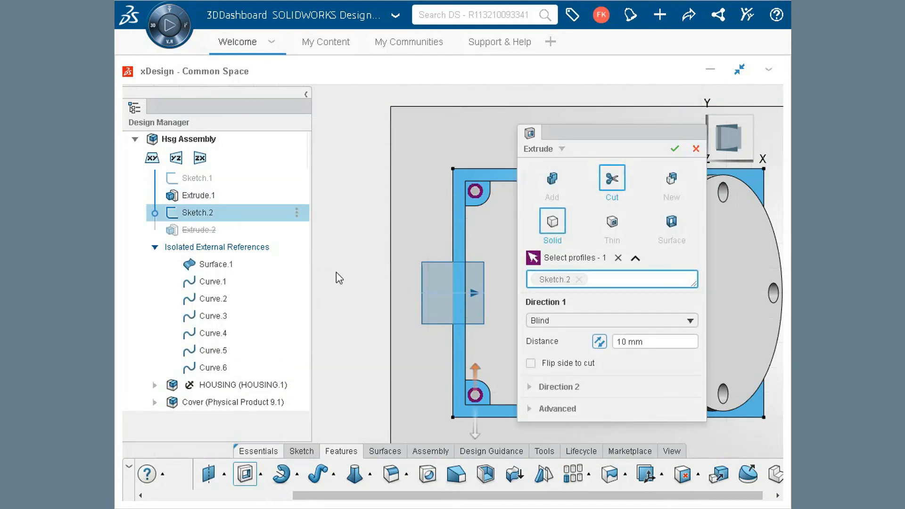
click(580, 322)
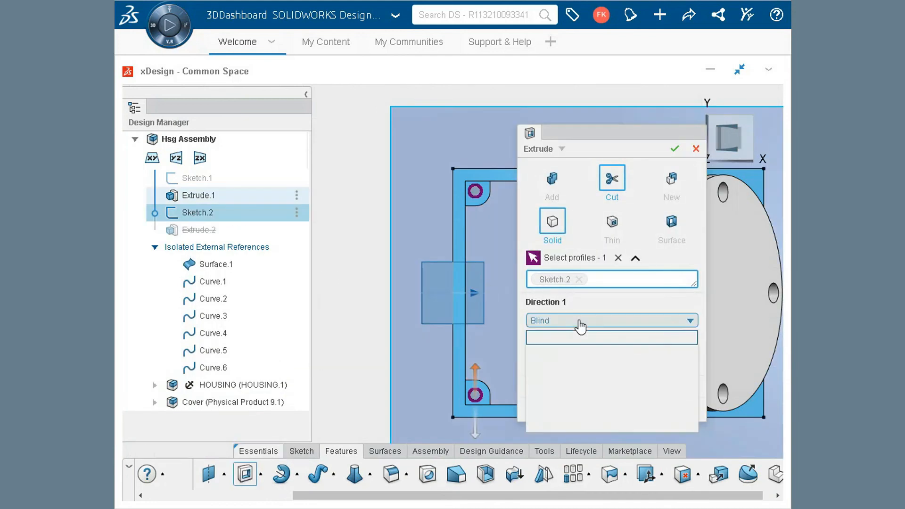
click(586, 378)
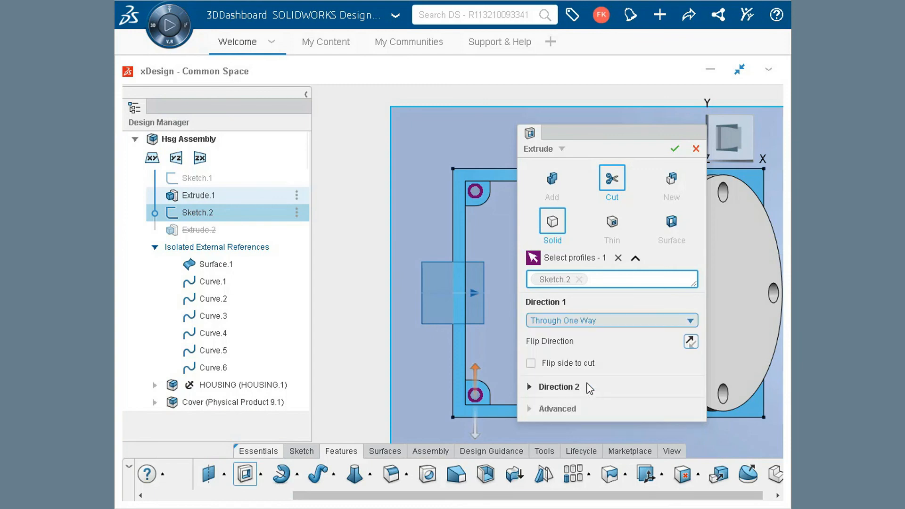
click(674, 149)
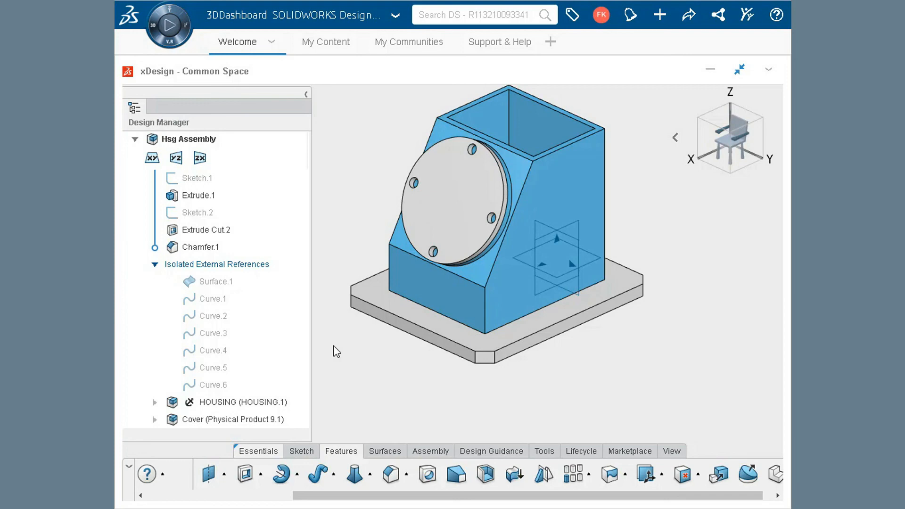
Hide the HOUSING and Cover components to view the plate with its holes and chamfered corners
click(577, 195)
click(642, 144)
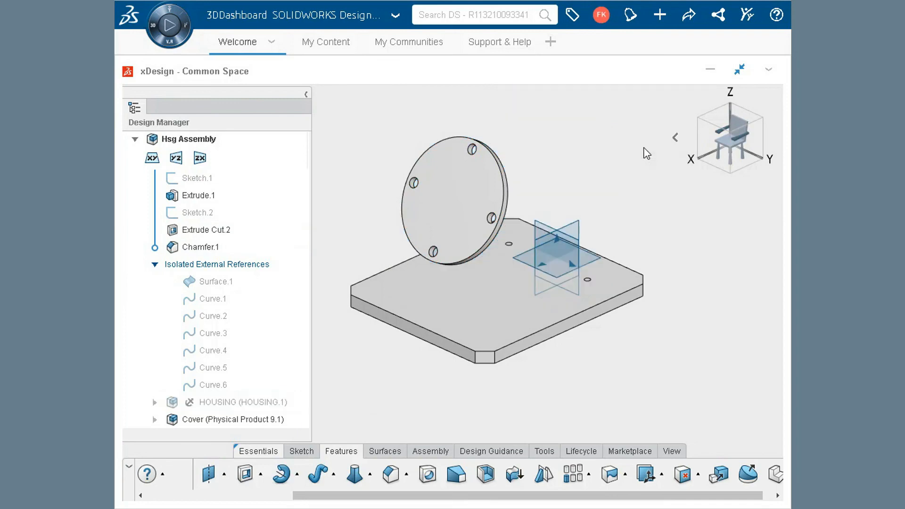
click(478, 176)
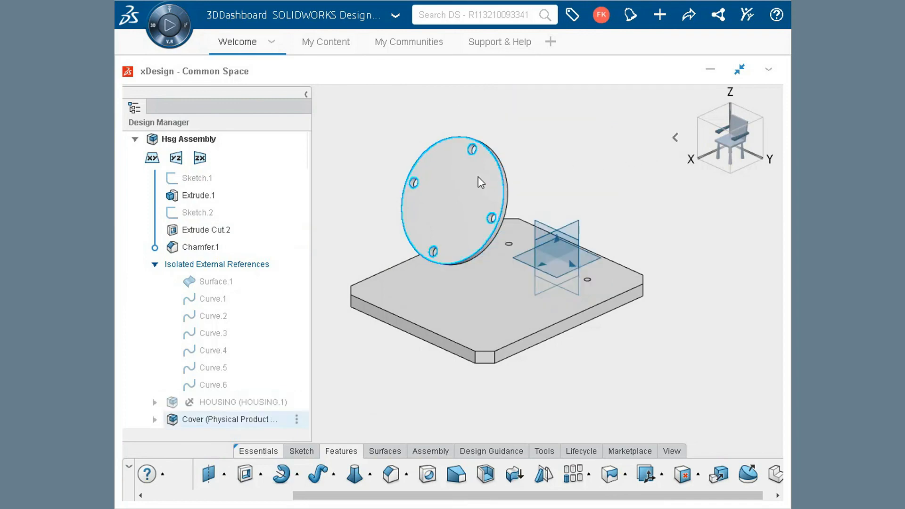
click(544, 131)
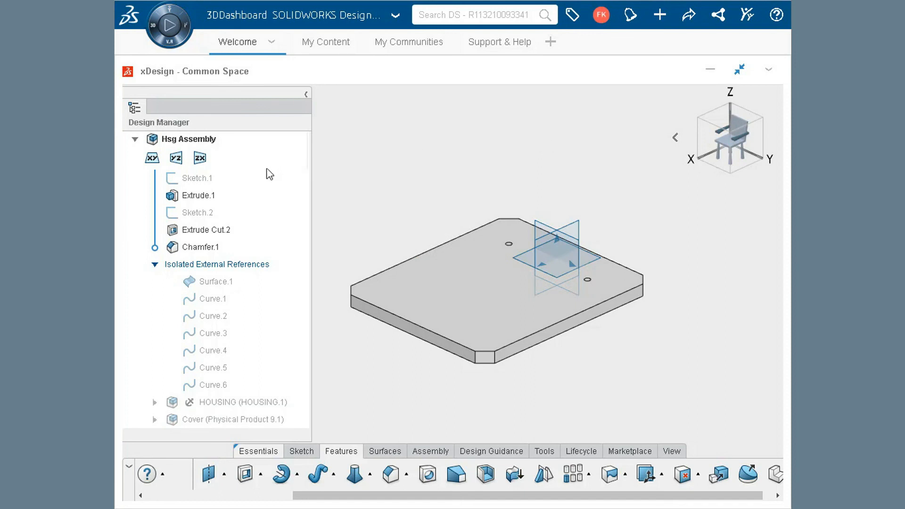
Collapse the isolated external references and show the HOUSING and Cover components again
click(154, 265)
click(224, 283)
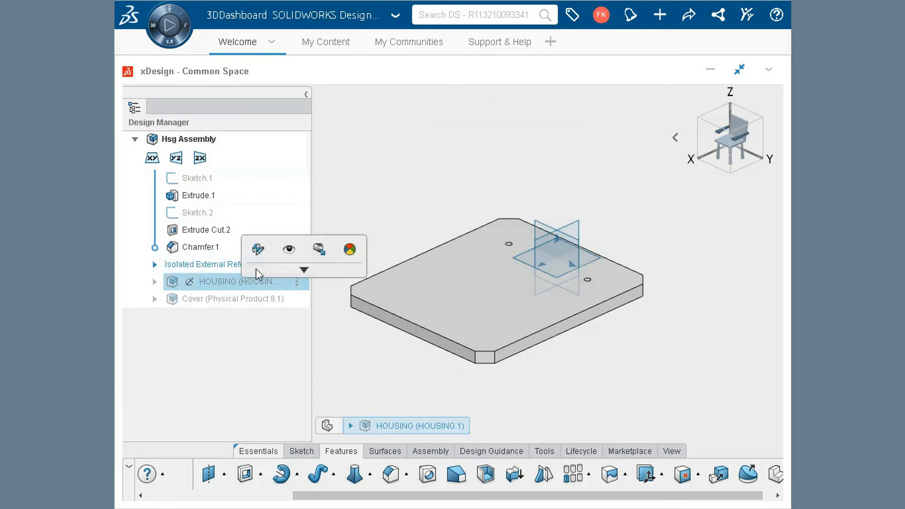
click(288, 250)
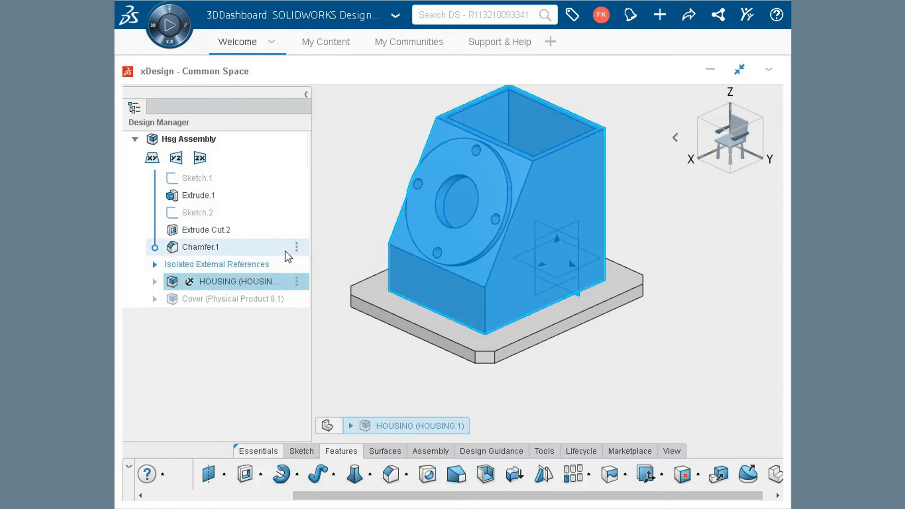
click(237, 300)
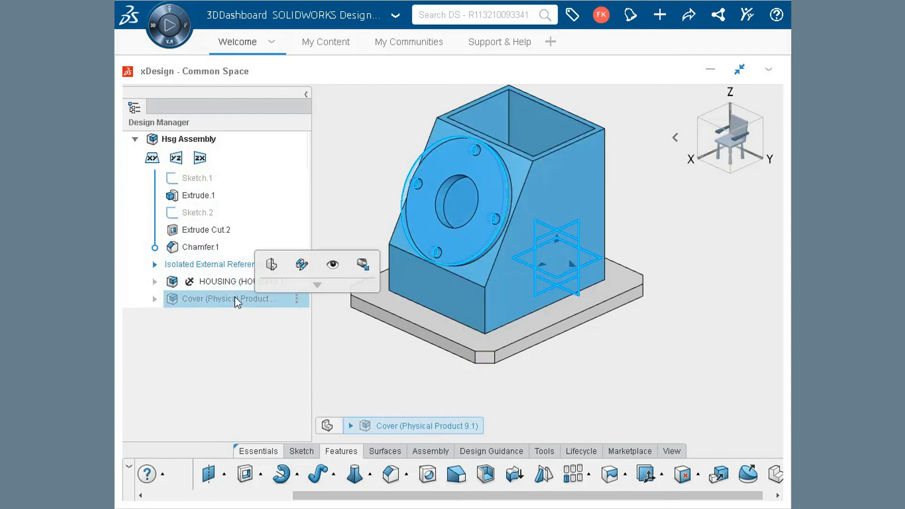
click(332, 265)
click(395, 363)
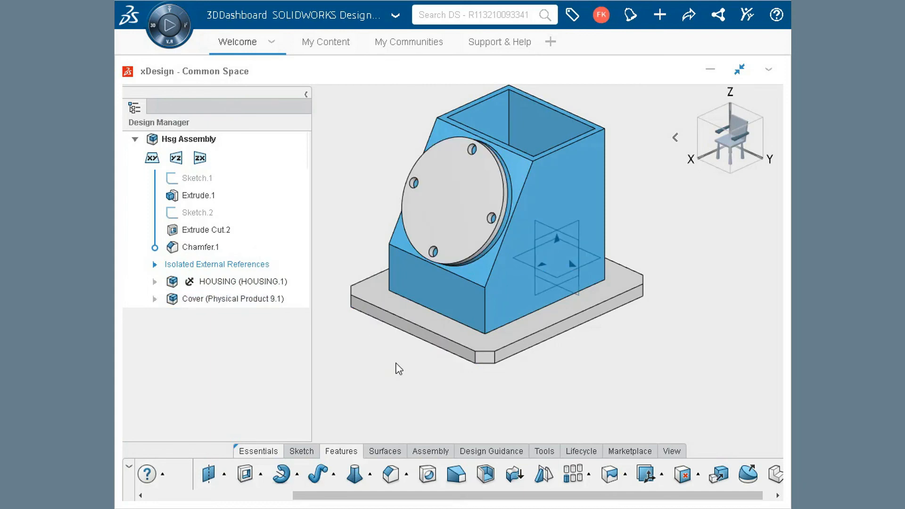
Make a new component named Plate from Extrude.1 and its related sketches, cut and chamfer
click(430, 452)
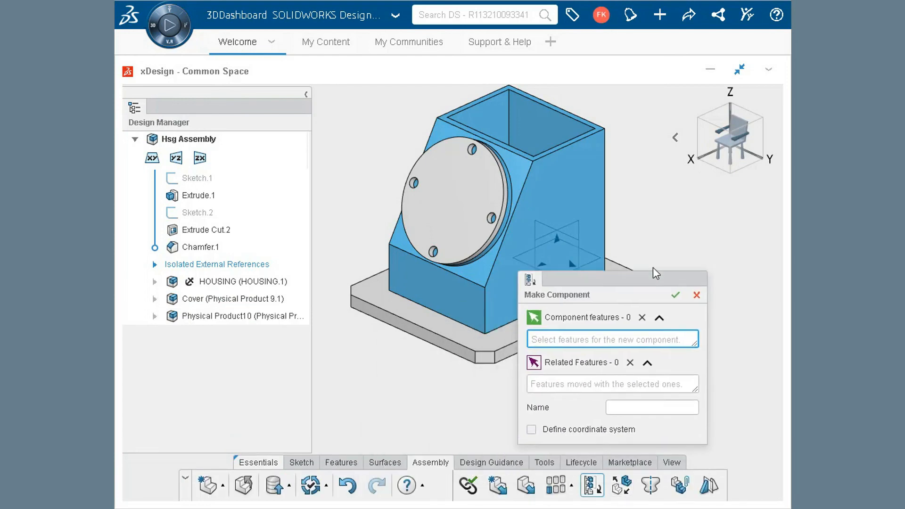
drag(650, 285, 720, 207)
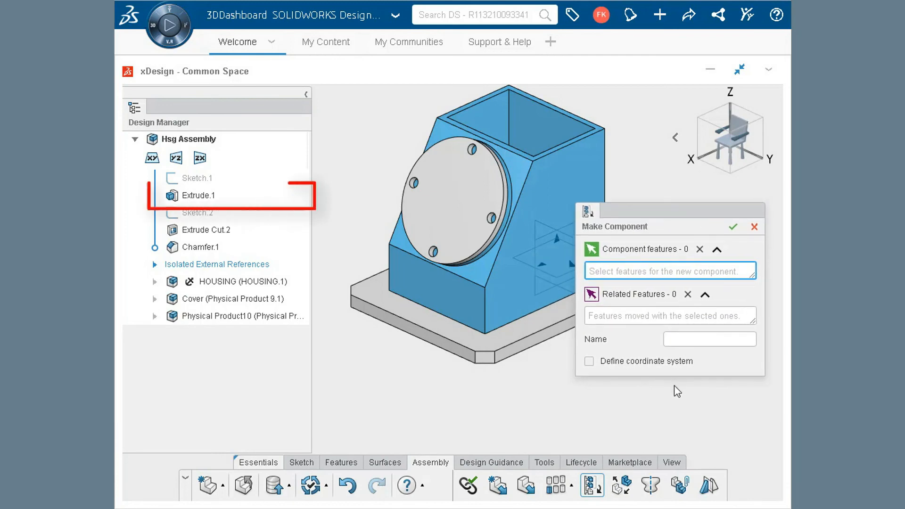
click(200, 194)
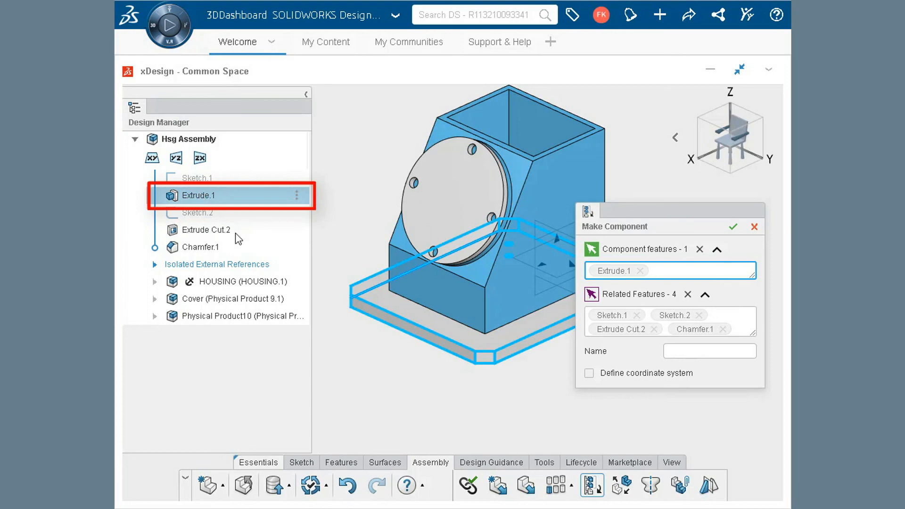
click(688, 352)
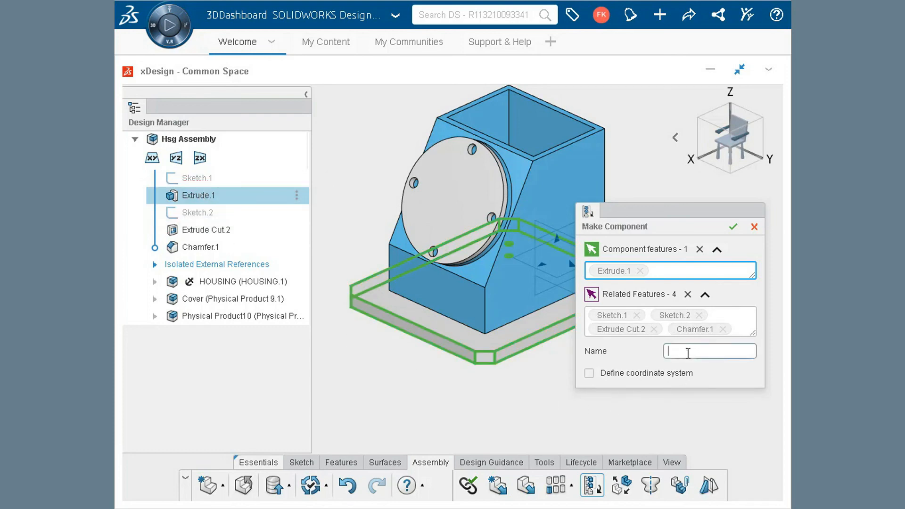
text(Plate)
click(733, 227)
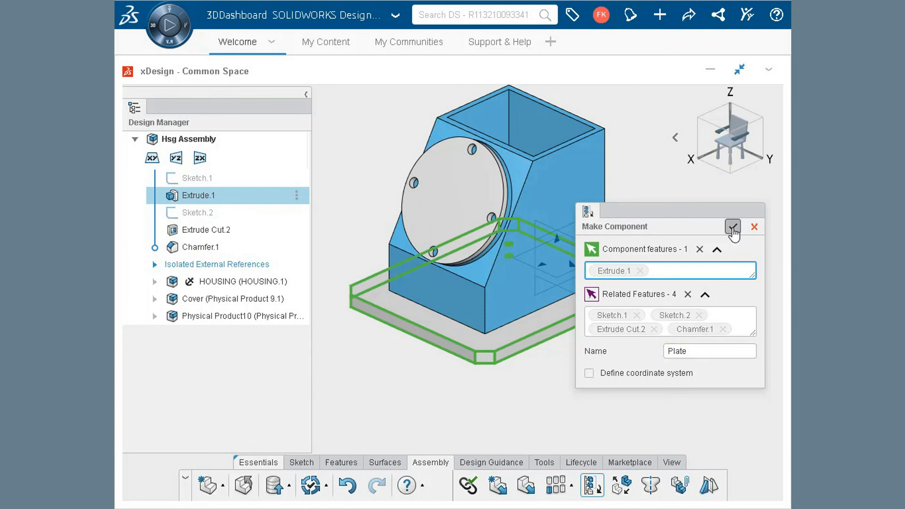